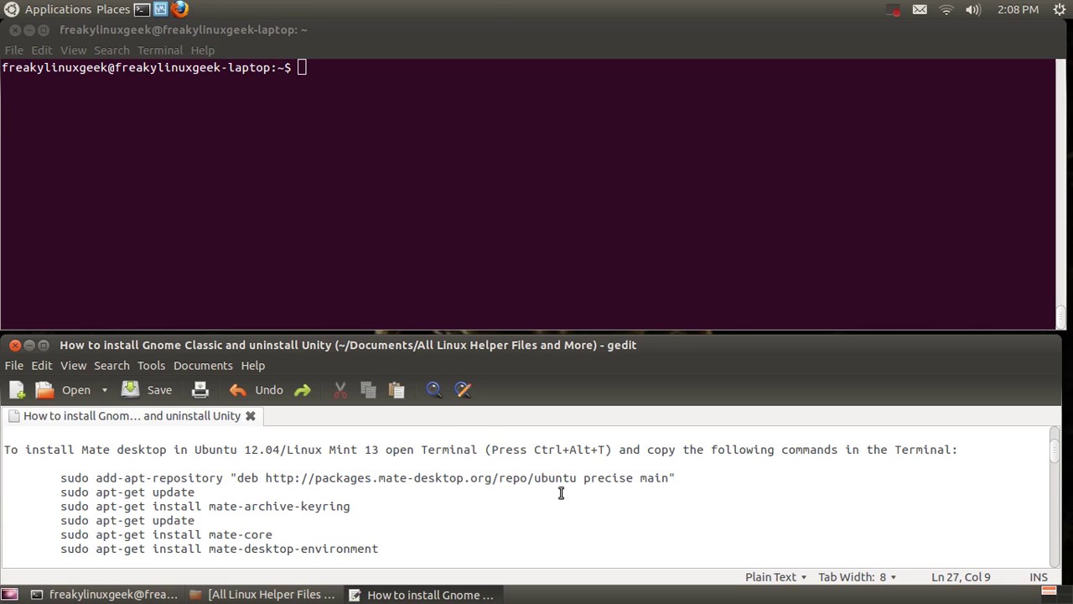
left_click_drag(635, 477, 584, 479)
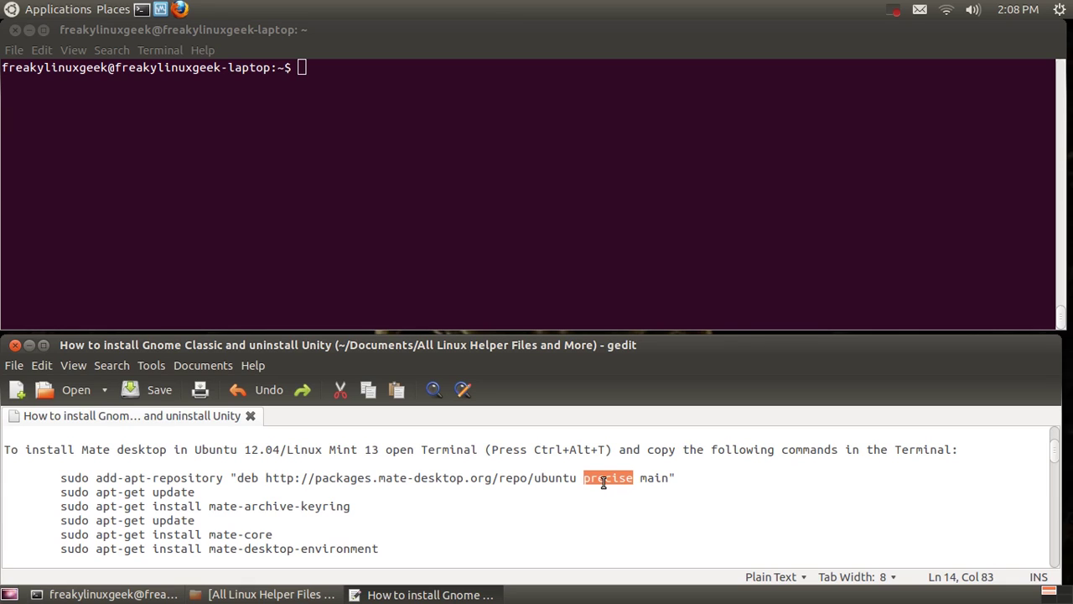
left_click(681, 477)
left_click_drag(677, 477, 61, 480)
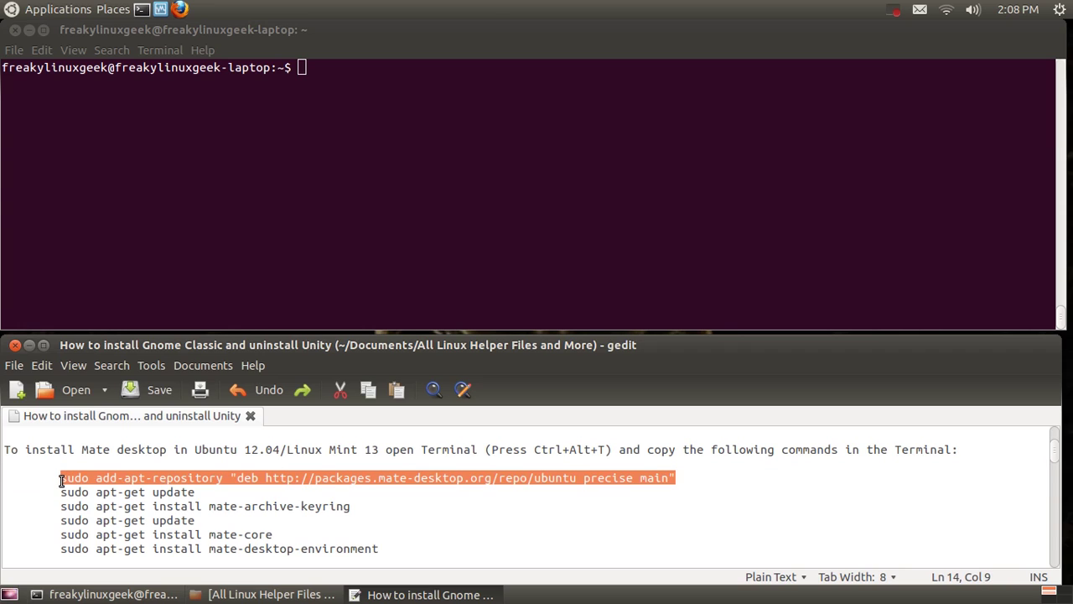
right_click(218, 477)
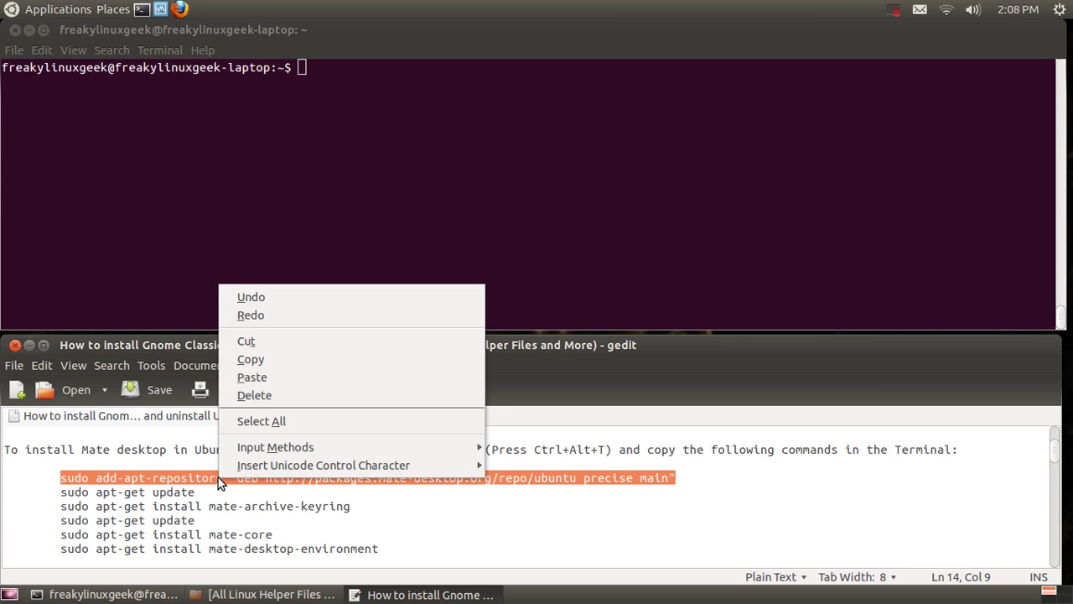
left_click(265, 360)
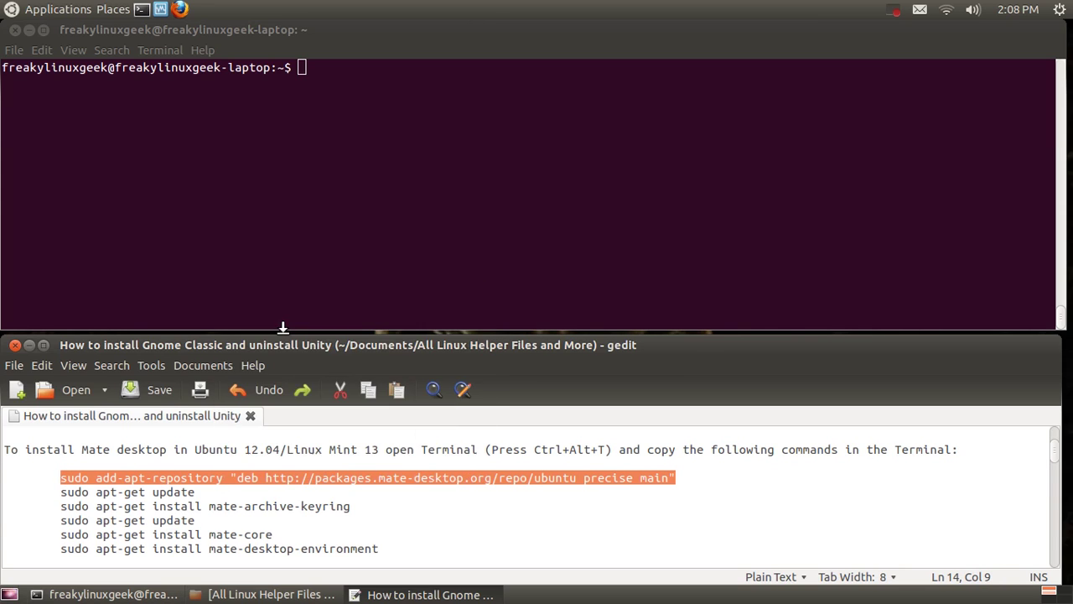
right_click(304, 69)
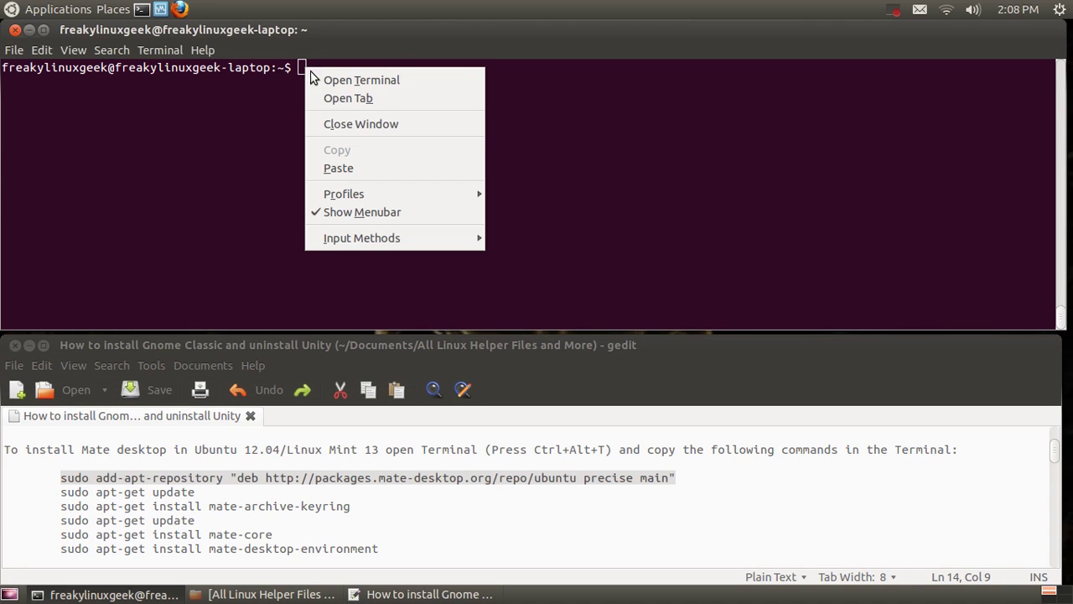
left_click(338, 169)
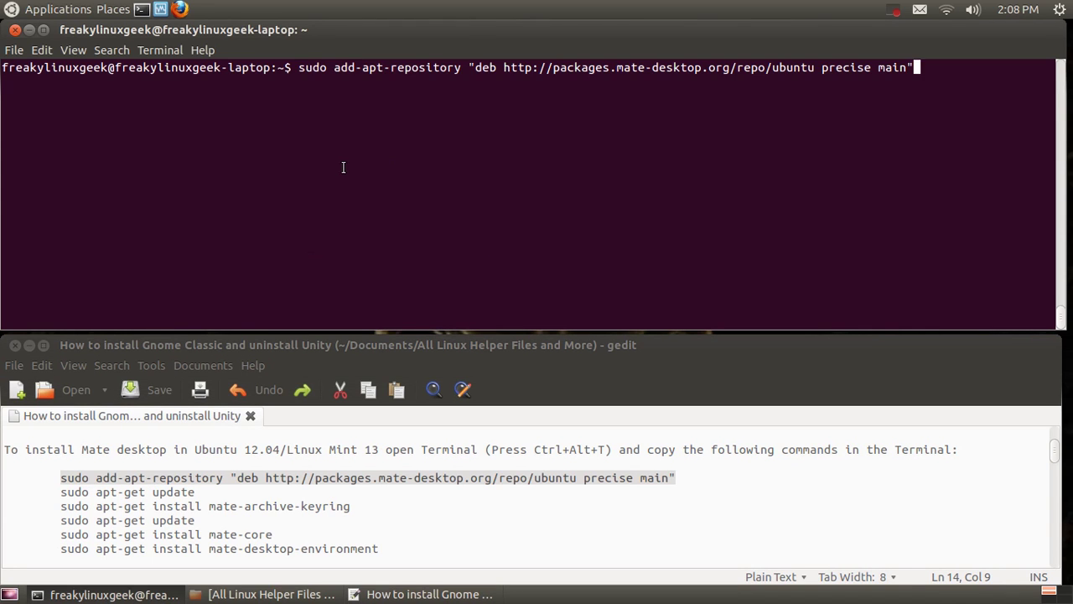
key("Return")
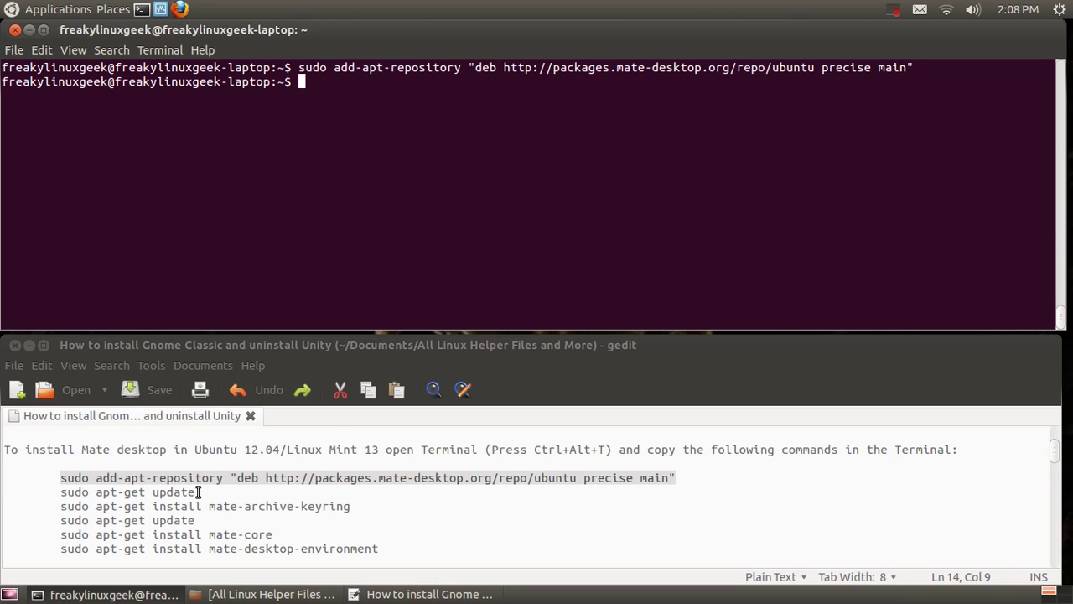
- Copy the first sudo apt-get update line from the notes and run it in the terminal to refresh the package lists
left_click_drag(195, 493, 61, 495)
right_click(125, 495)
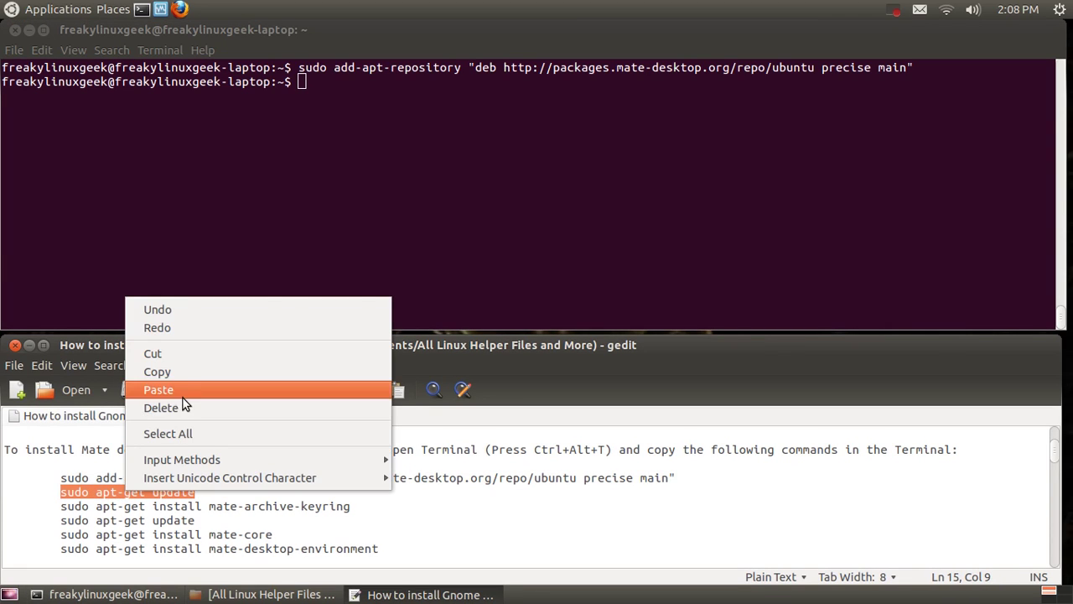
left_click(181, 371)
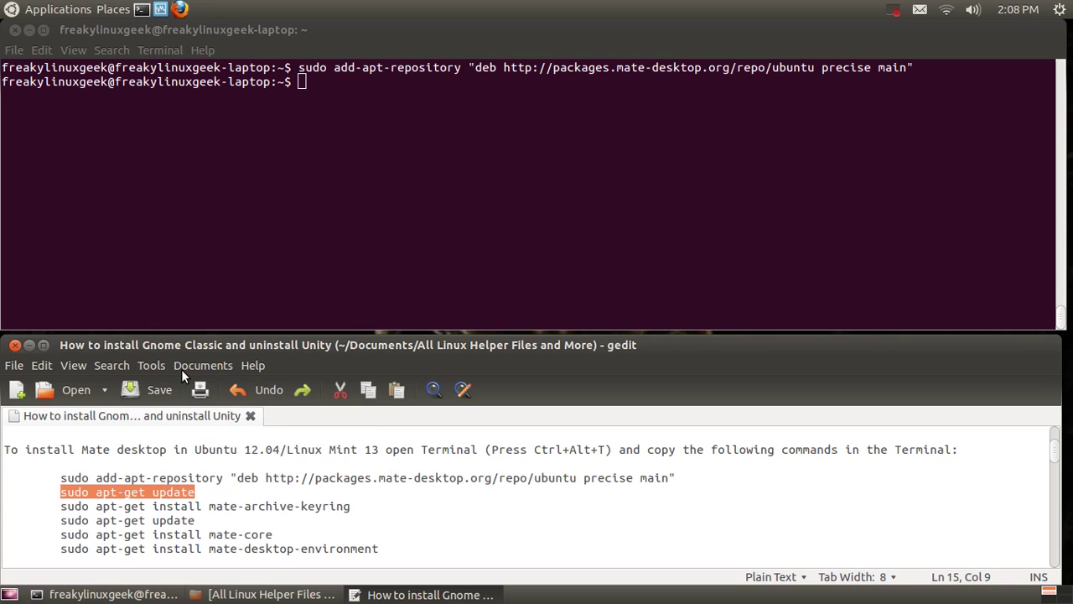
left_click(301, 81)
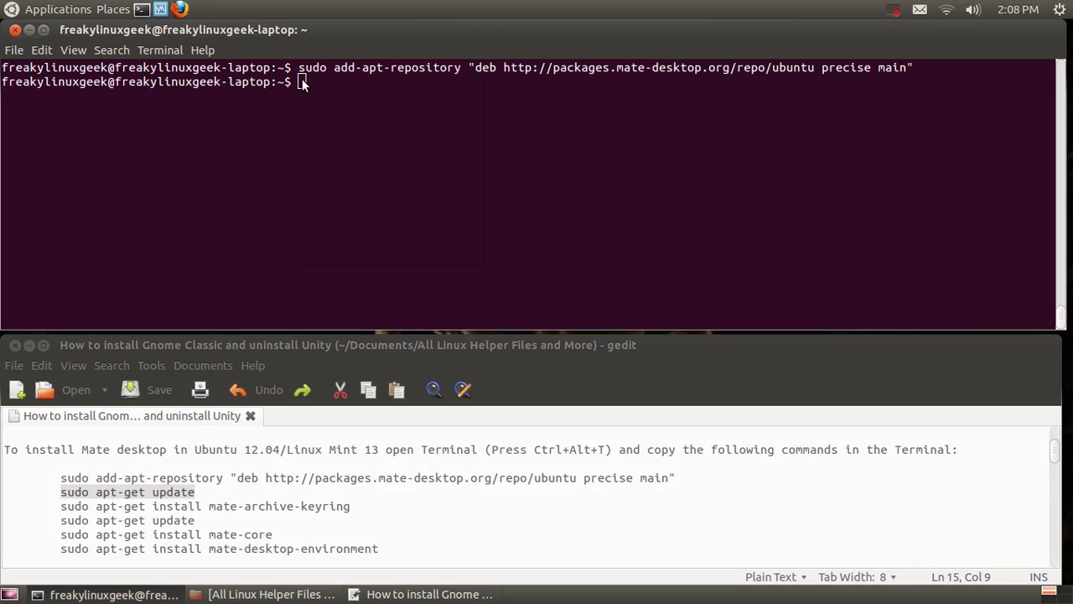
right_click(302, 82)
left_click(342, 182)
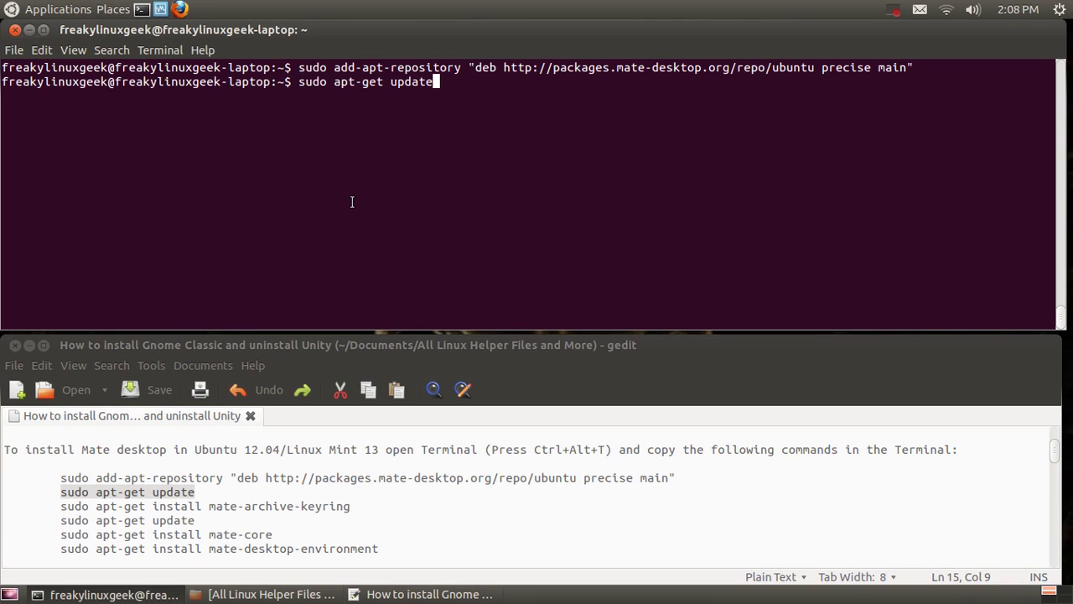
key("Return")
- Copy sudo apt-get install mate-archive-keyring from the notes and run it in the terminal
left_click_drag(349, 506, 60, 508)
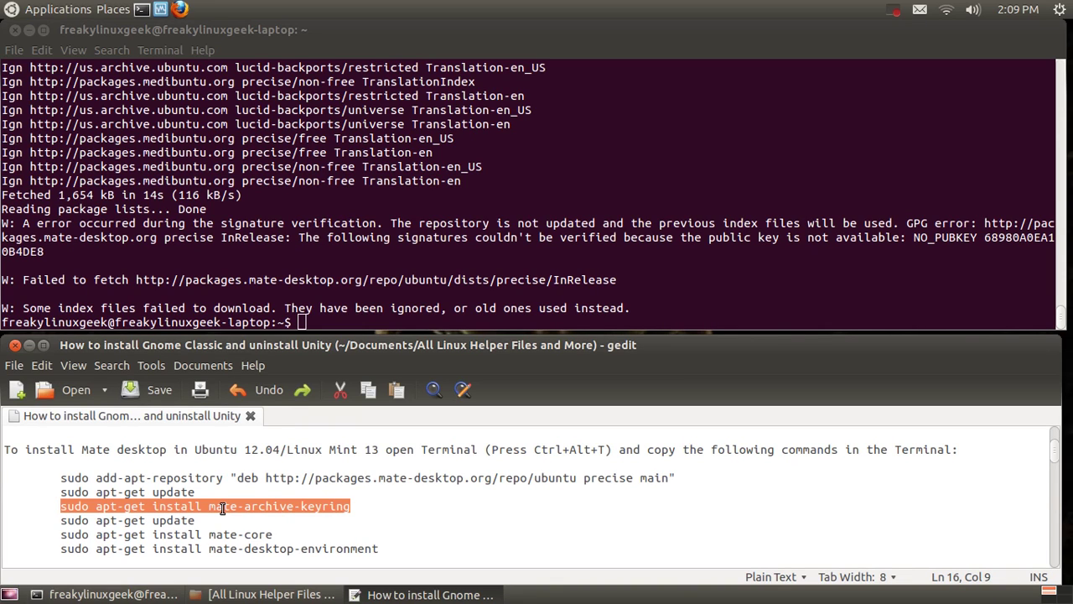
right_click(222, 508)
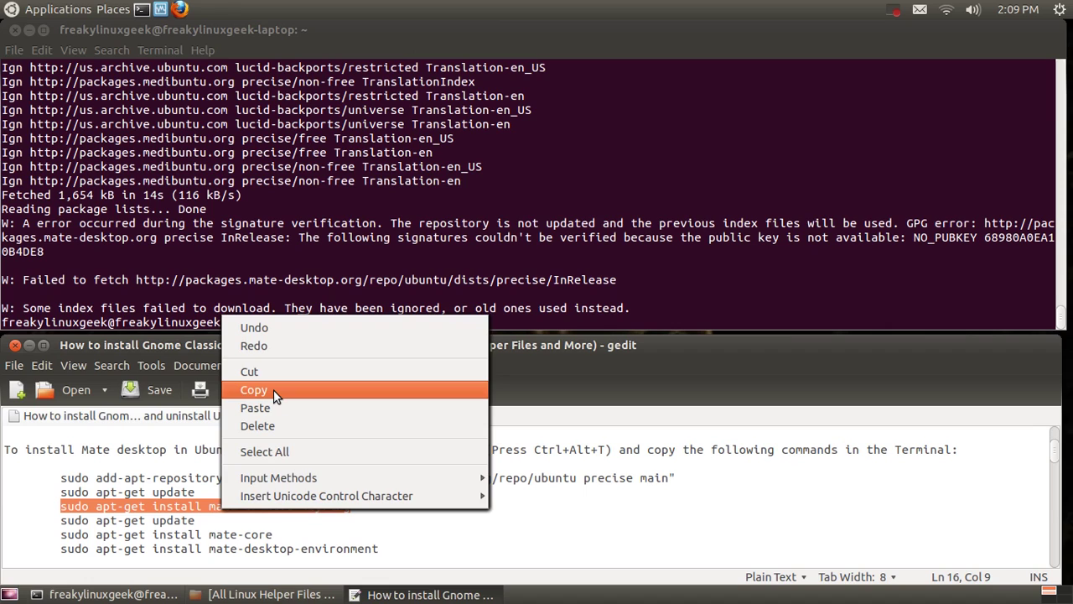
left_click(277, 392)
right_click(303, 322)
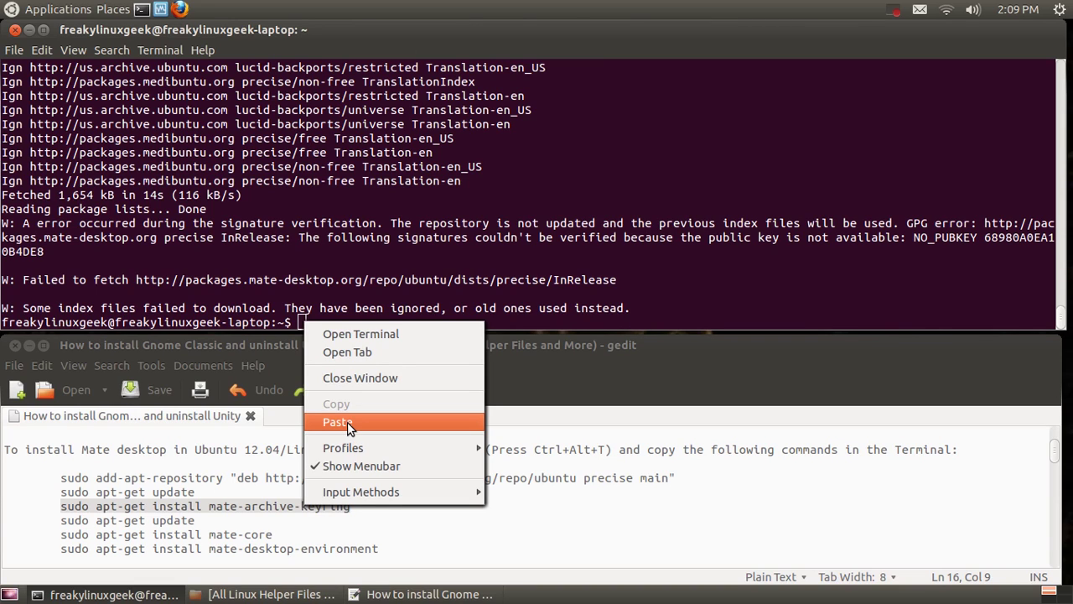
left_click(347, 421)
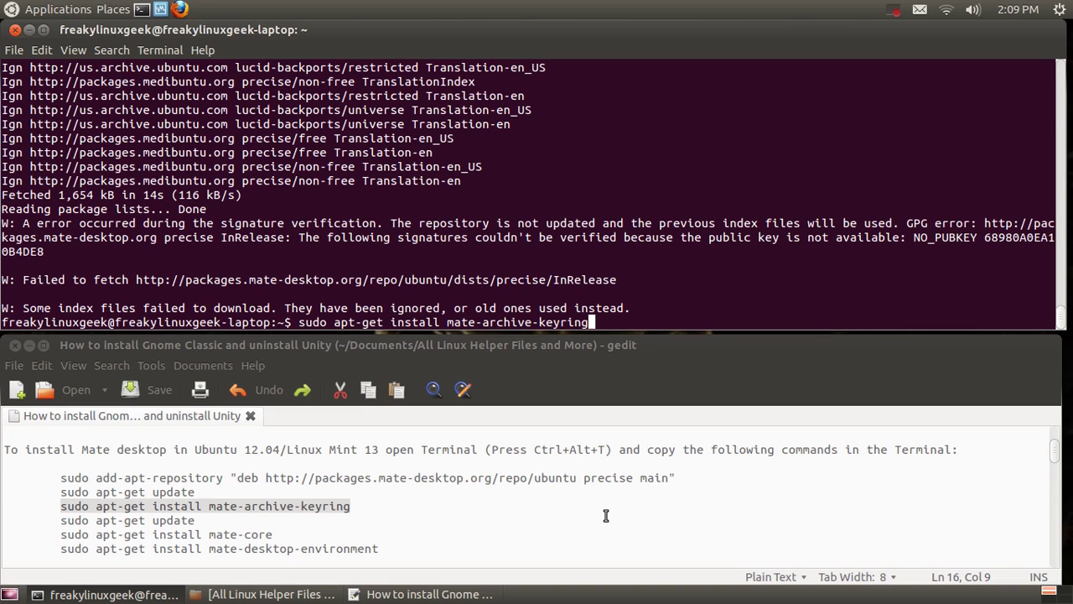
key("Return")
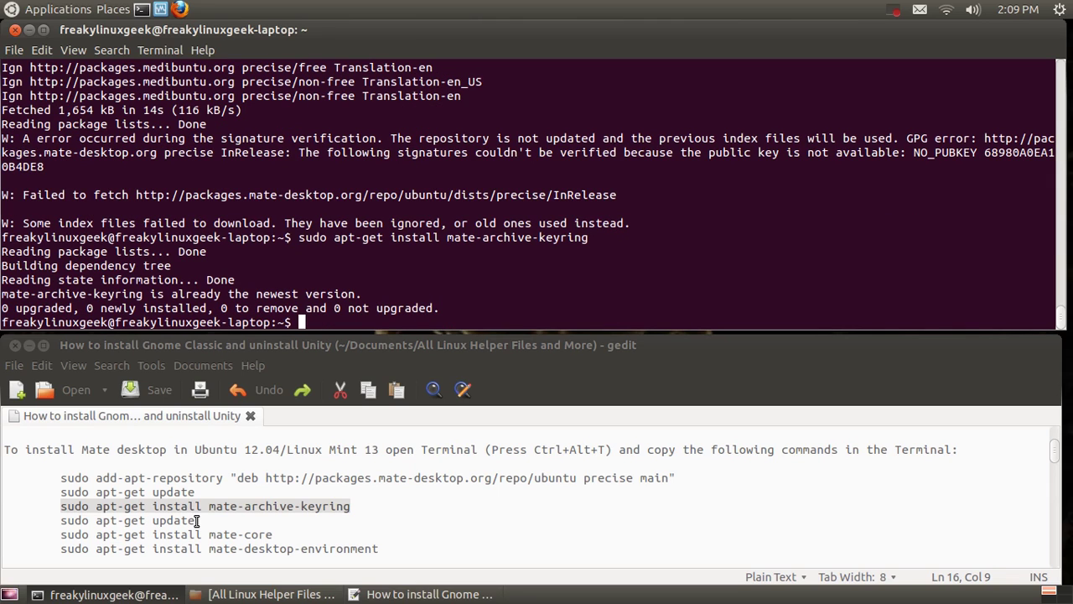
- Refresh the package lists again by running the second sudo apt-get update line from the notes in the terminal
left_click_drag(198, 520, 60, 521)
right_click(127, 522)
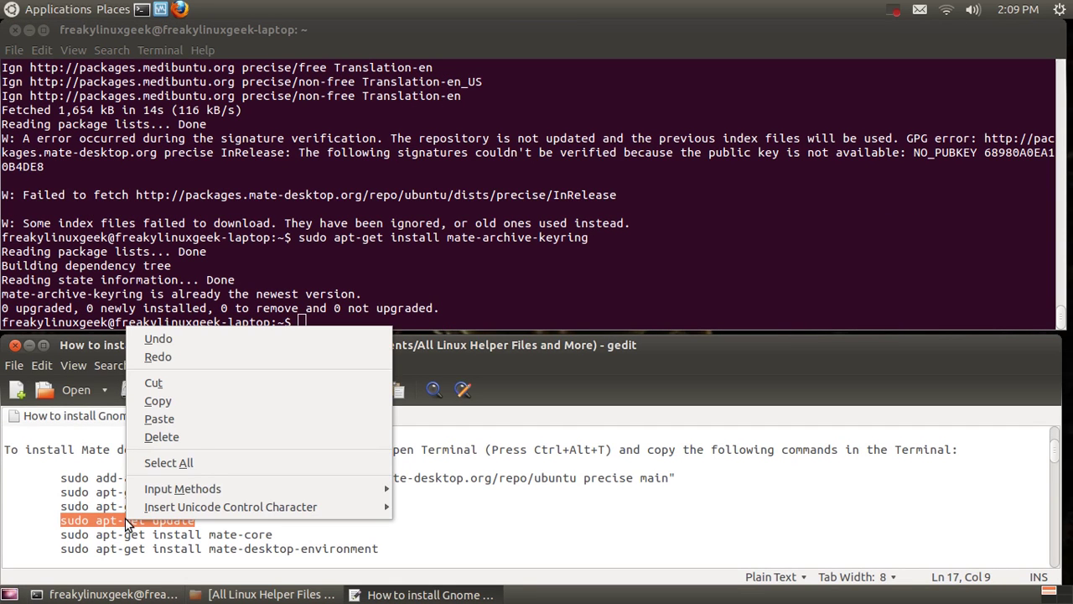
left_click(158, 401)
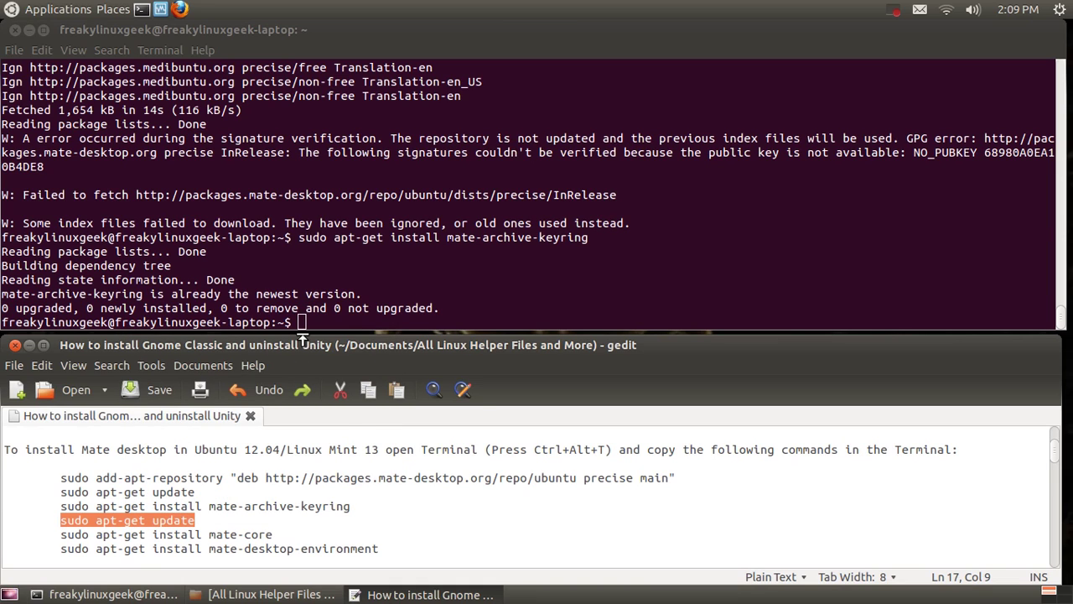
right_click(303, 320)
left_click(336, 419)
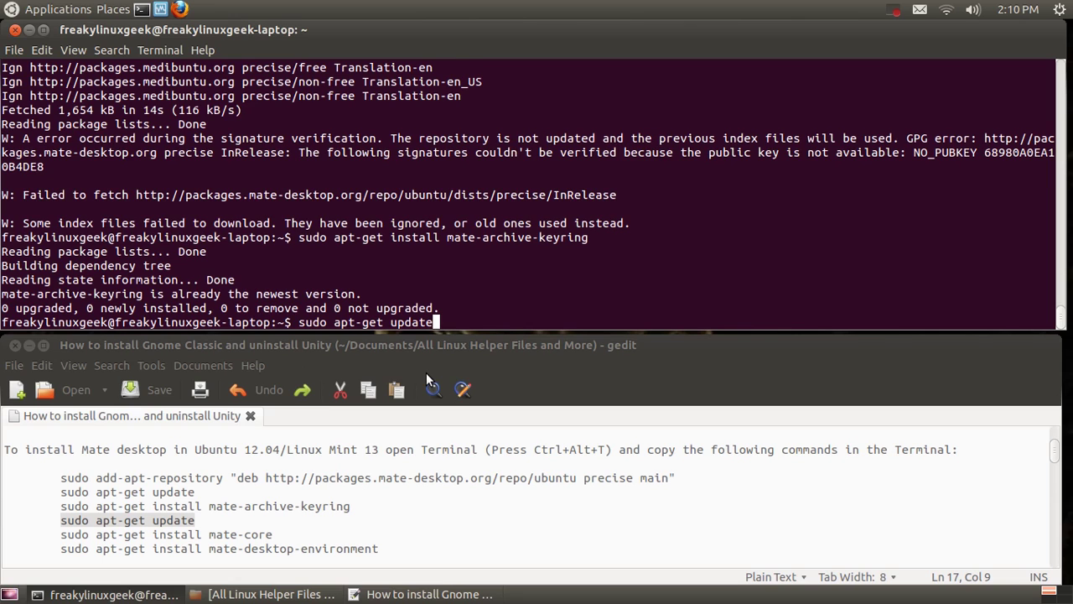
key("Return")
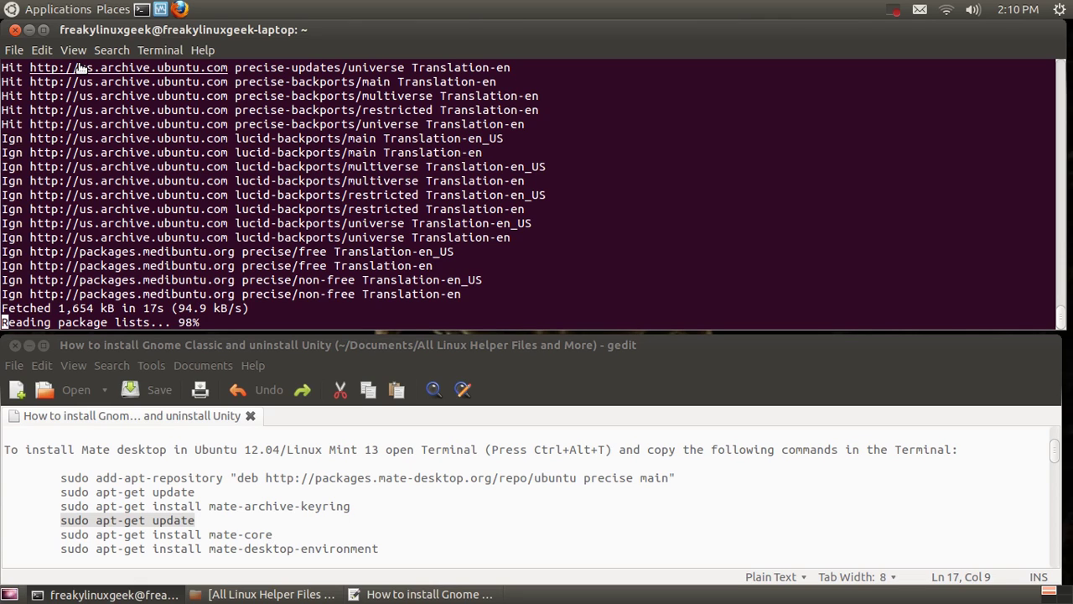
left_click(68, 10)
mouse_move(92, 212)
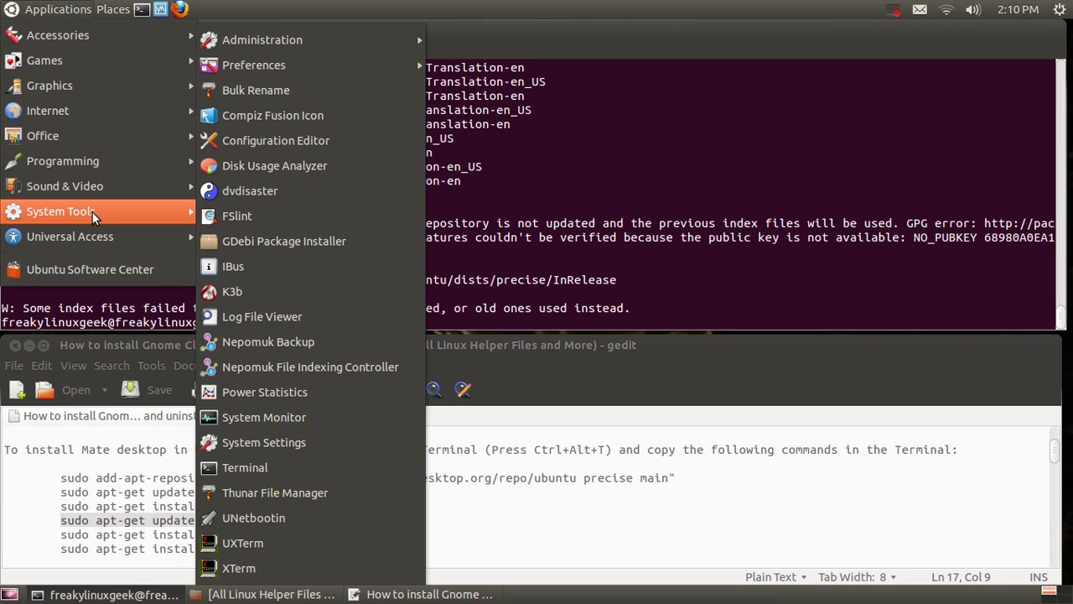
mouse_move(305, 39)
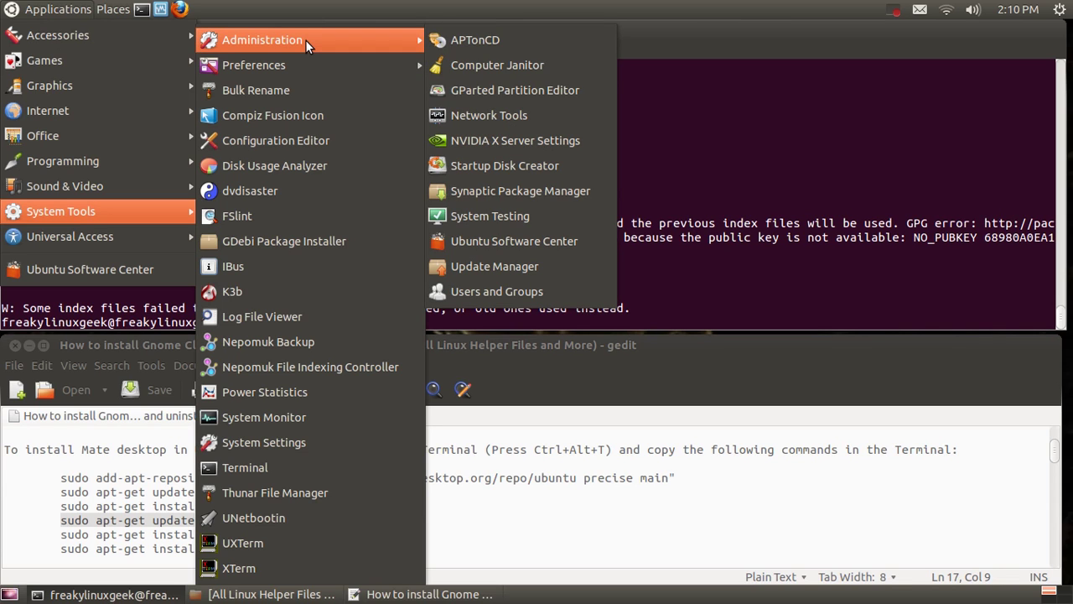
left_click(69, 15)
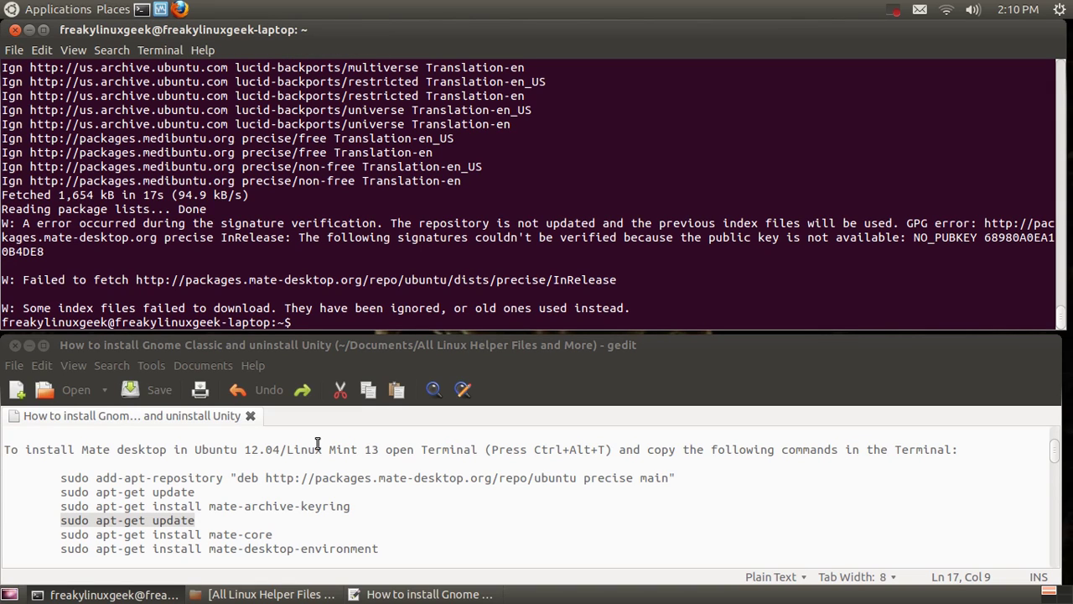
- Copy sudo apt-get install mate-core from the notes, run it in the terminal and accept the installation with y
left_click_drag(273, 534, 60, 535)
right_click(143, 533)
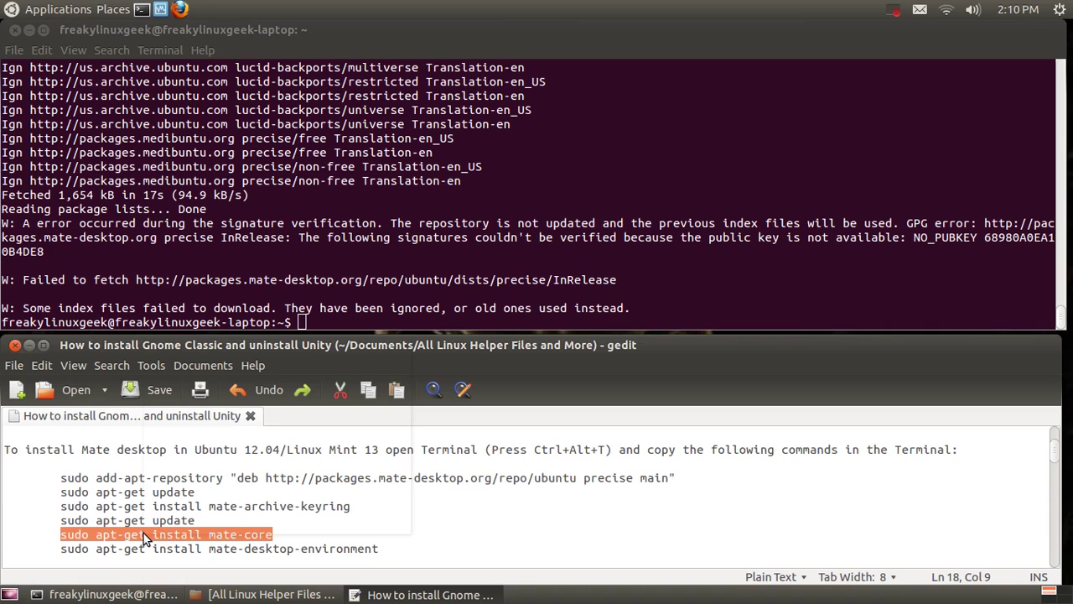
left_click(209, 477)
right_click(304, 323)
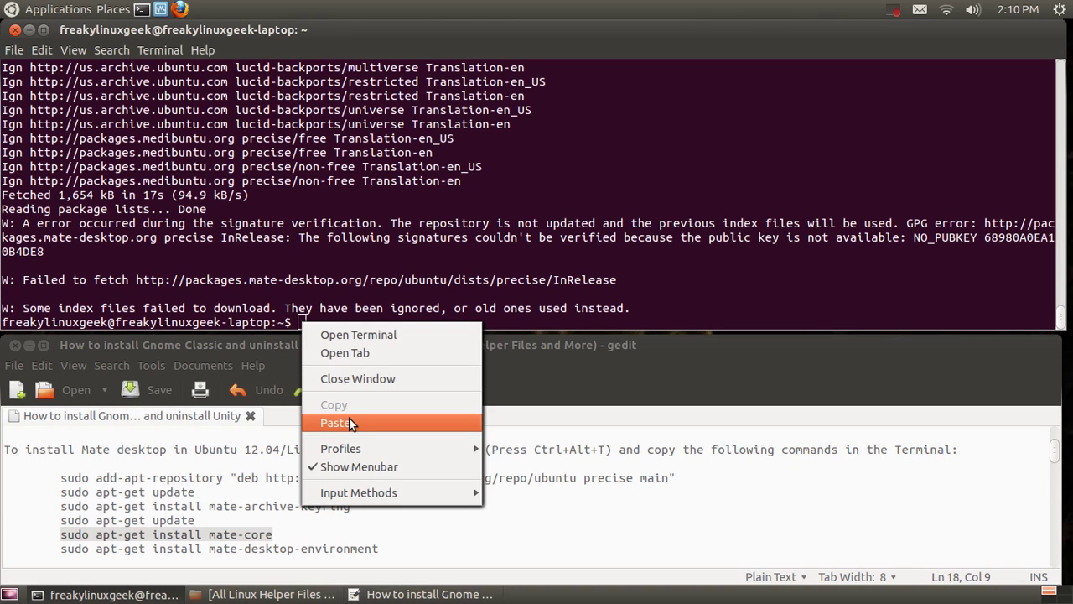
left_click(349, 419)
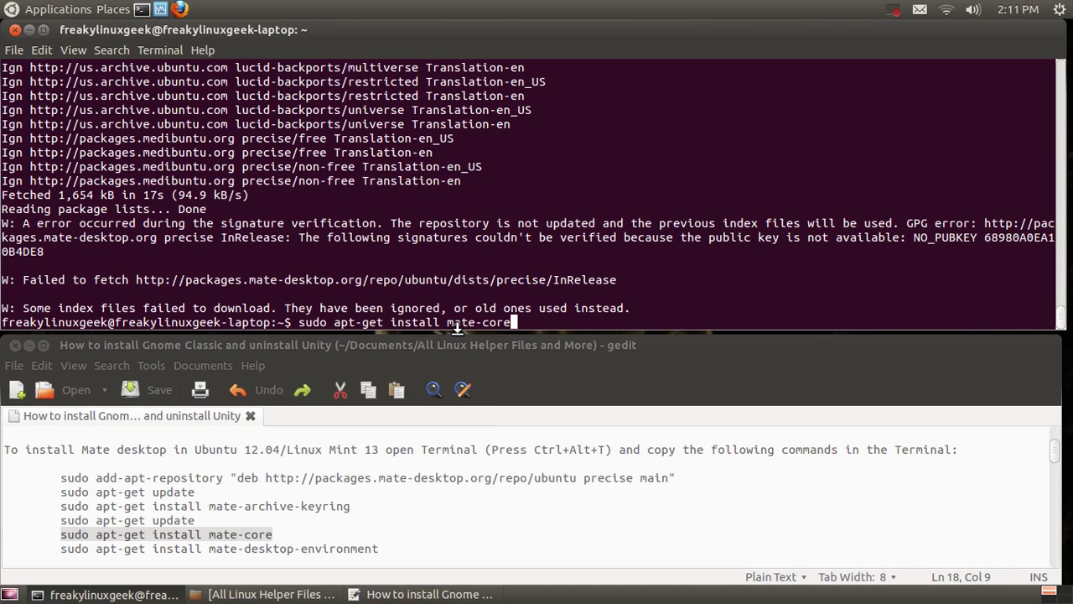
key("Return")
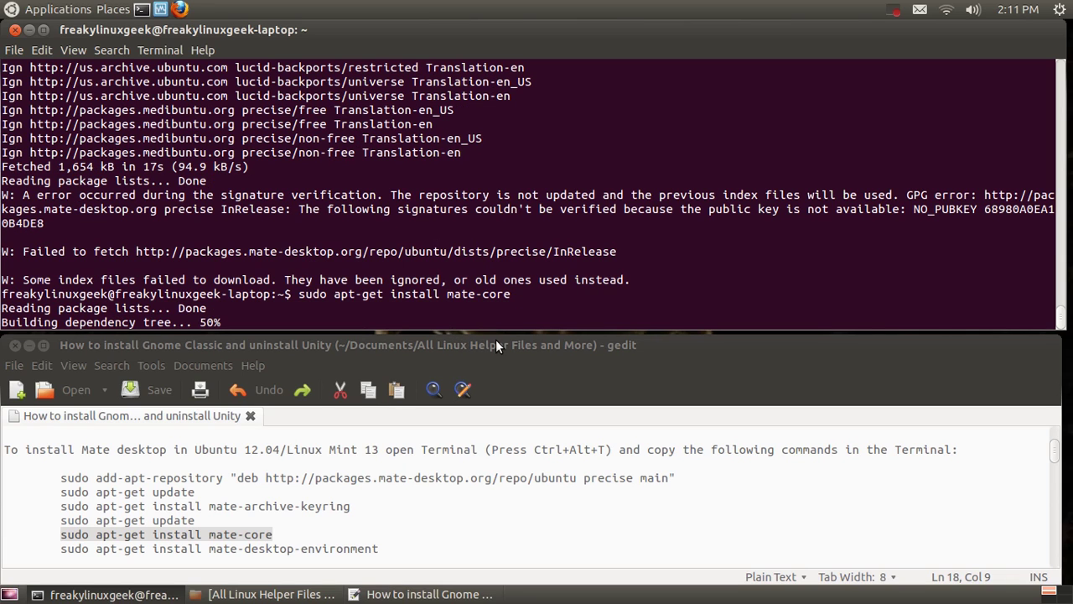
type("y")
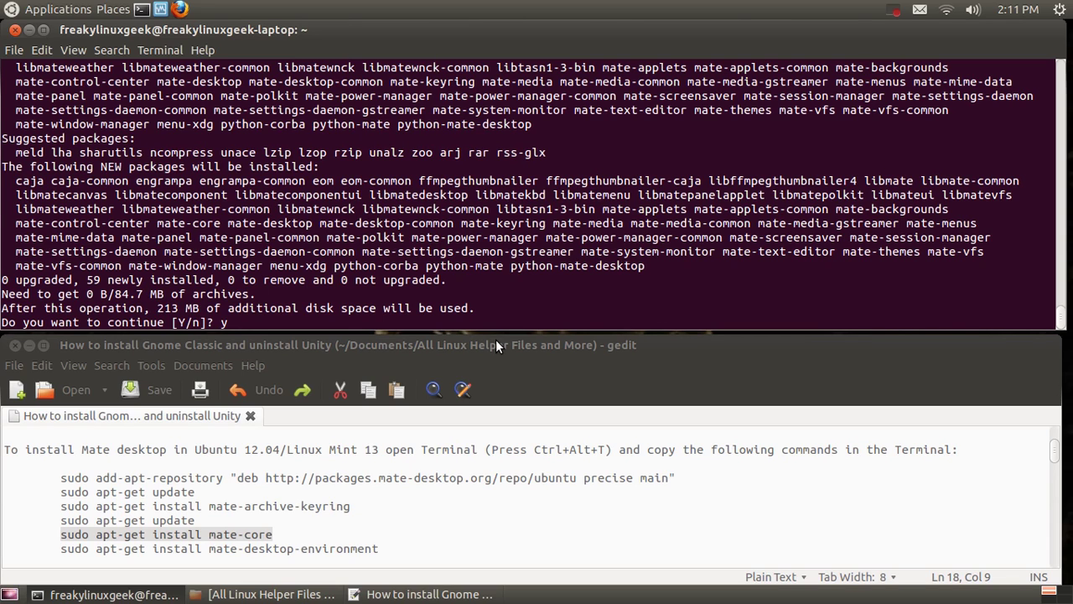
key("Return")
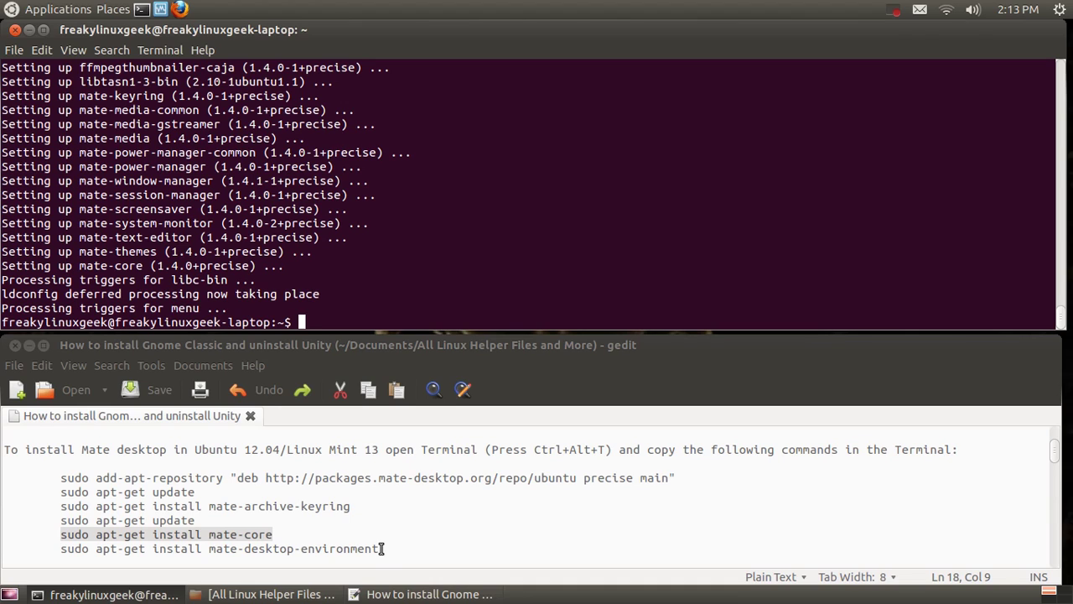
- Run sudo apt-get install mate-desktop-environment from the notes in the terminal and accept the installation with y
left_click_drag(381, 548, 61, 549)
right_click(183, 546)
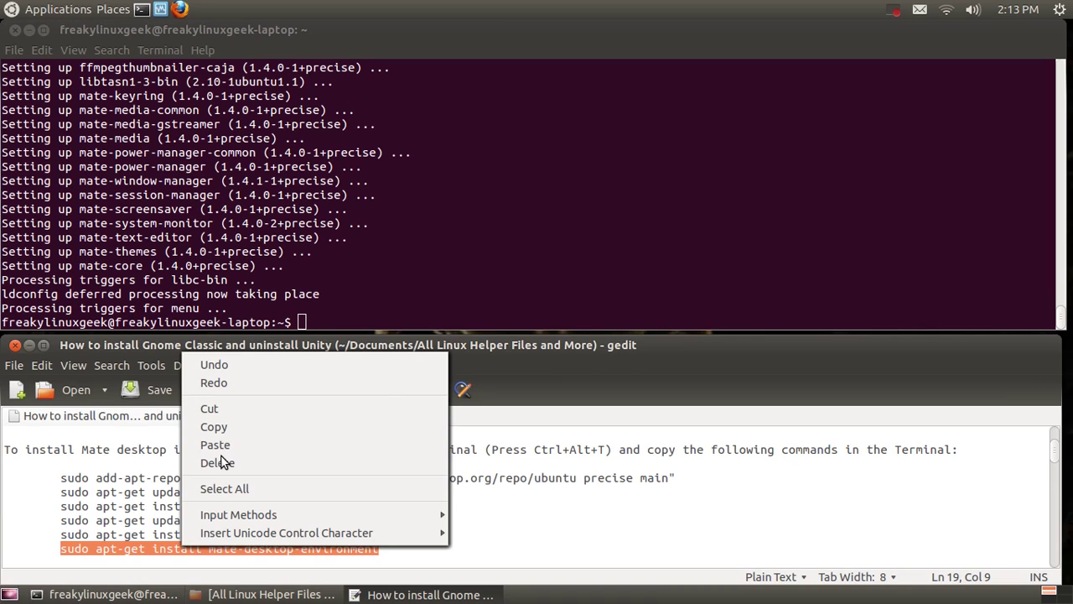
middle_click(302, 324)
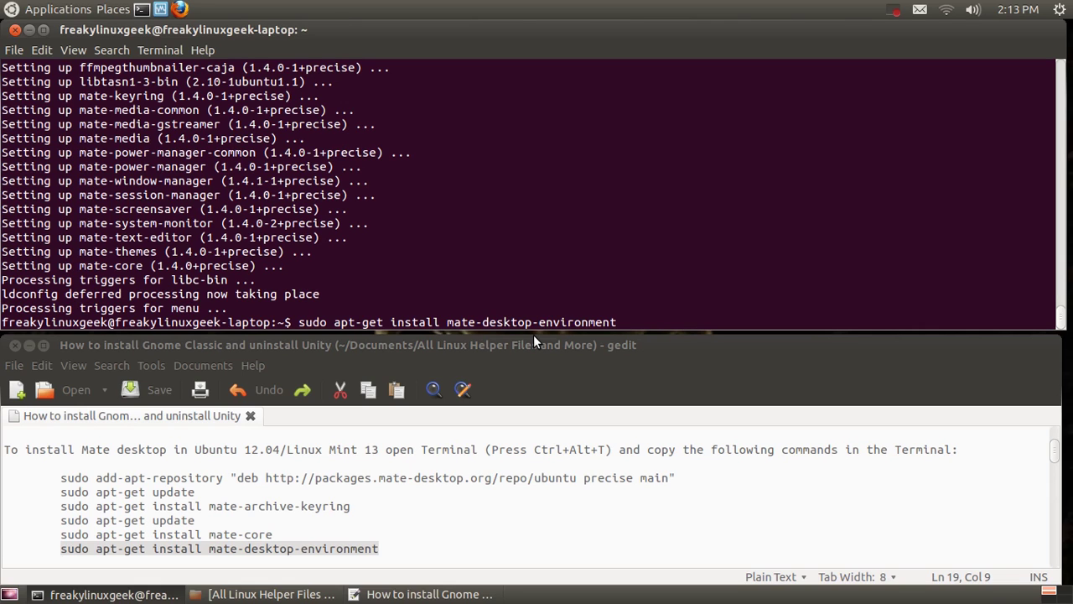
key("Return")
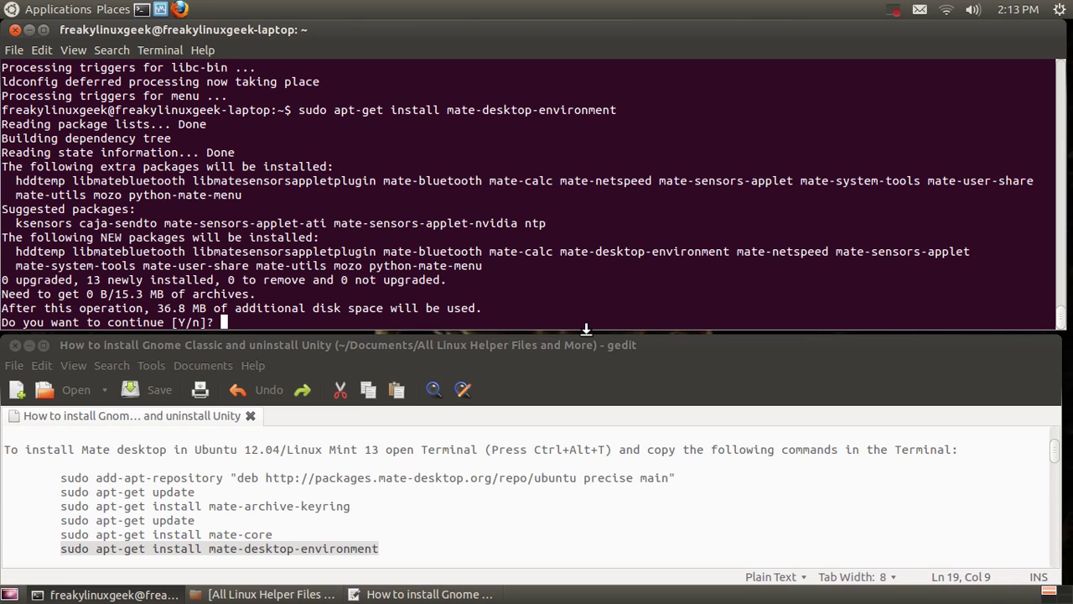
type("y")
key("Return")
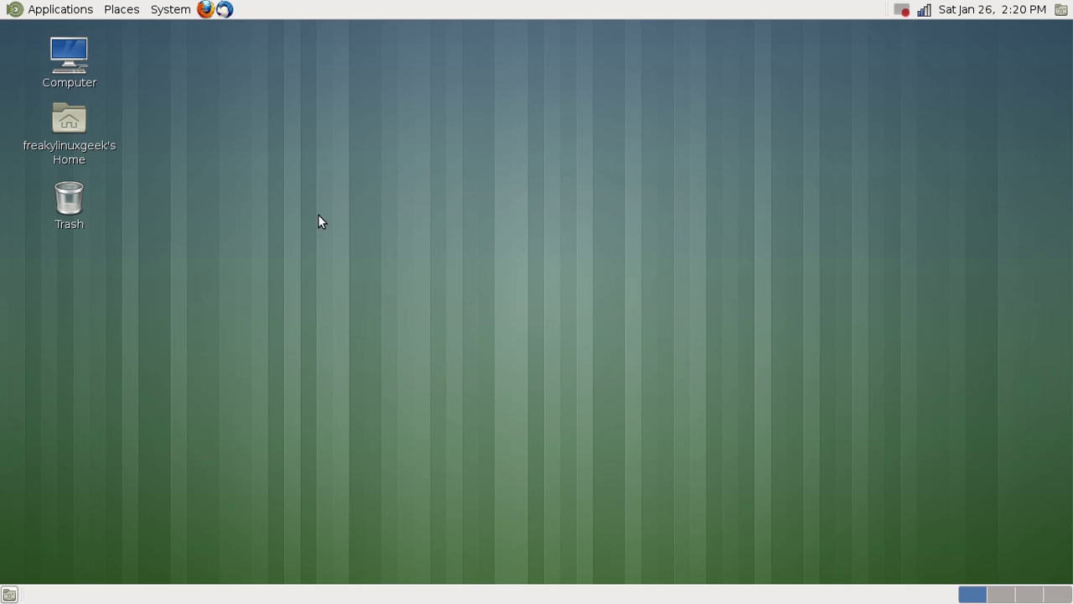
- Set the upper panel's orientation to Bottom and remove the Thunderbird Mail launcher from it
right_click(301, 11)
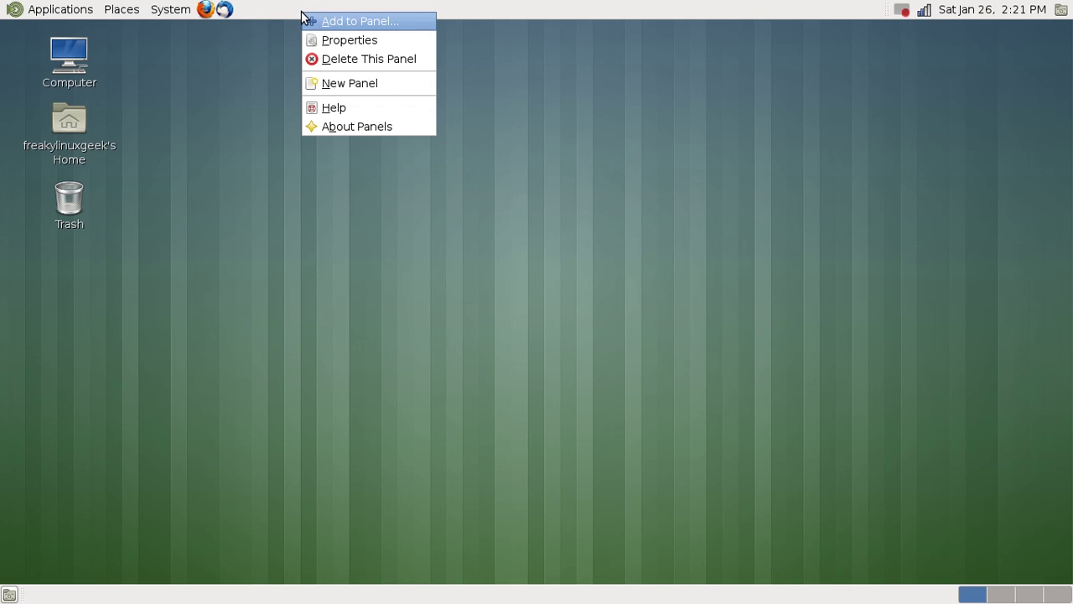
left_click(336, 41)
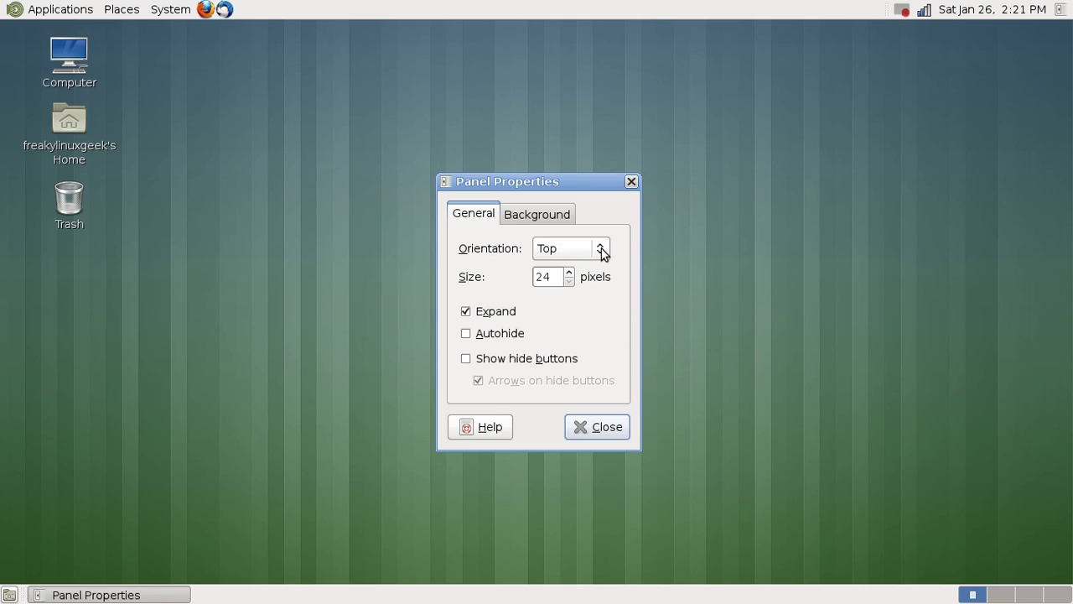
left_click(600, 249)
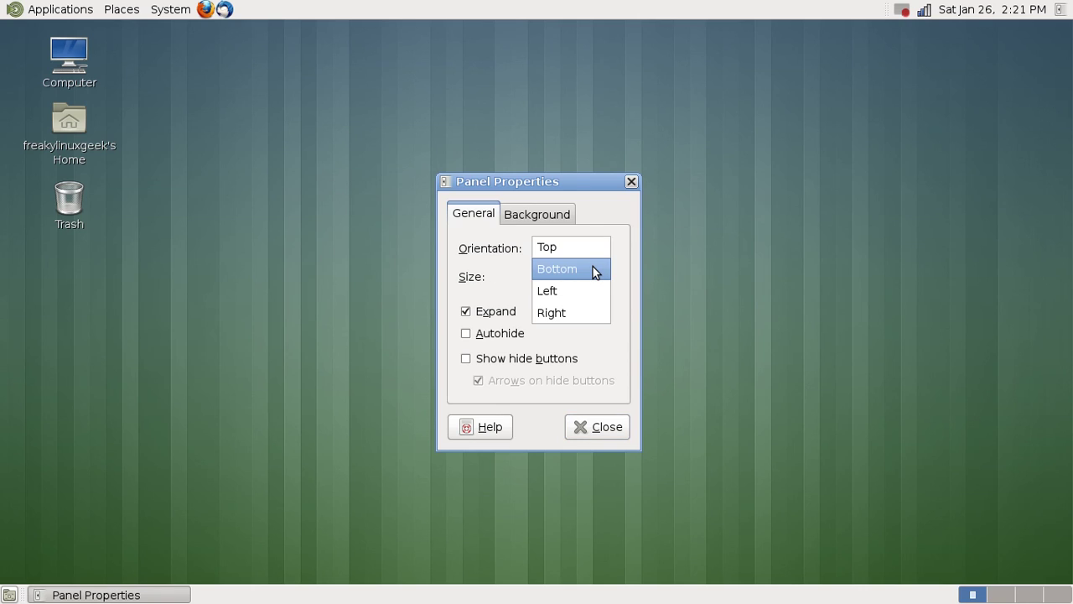
left_click(593, 268)
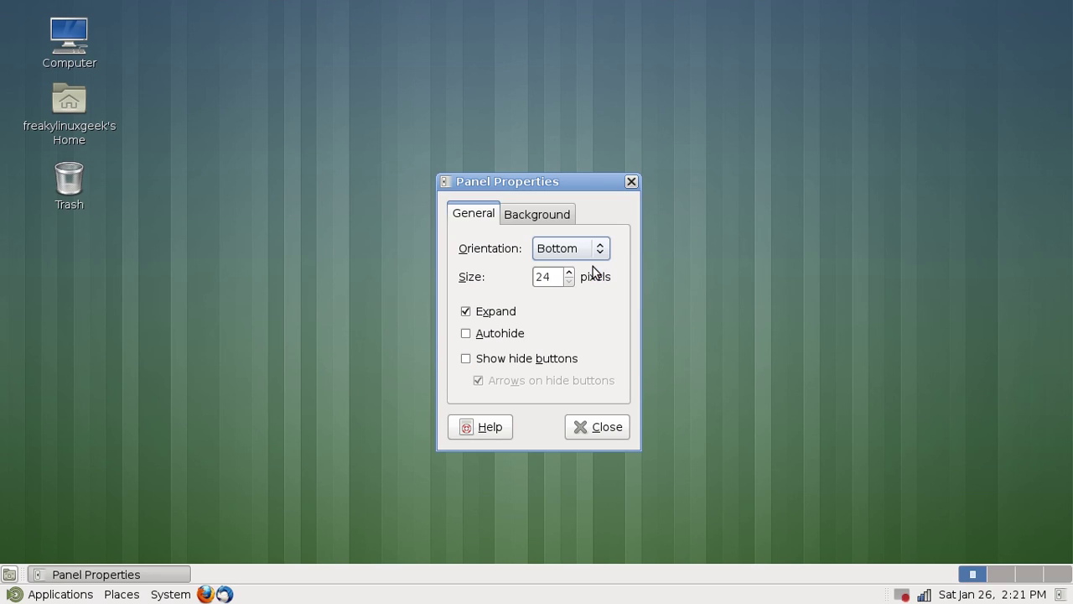
left_click(595, 429)
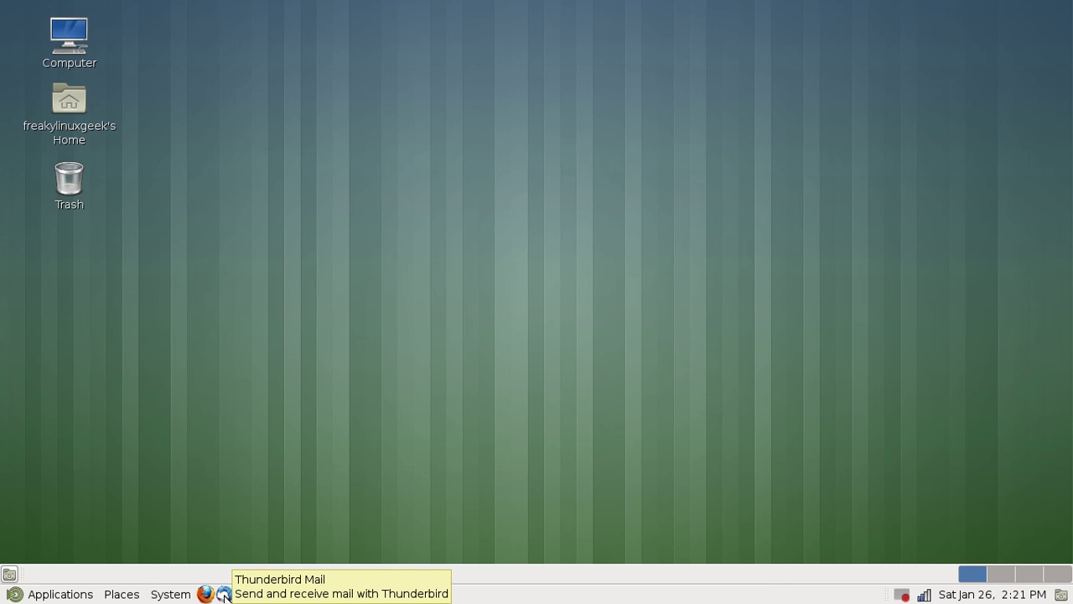
right_click(224, 596)
left_click(267, 534)
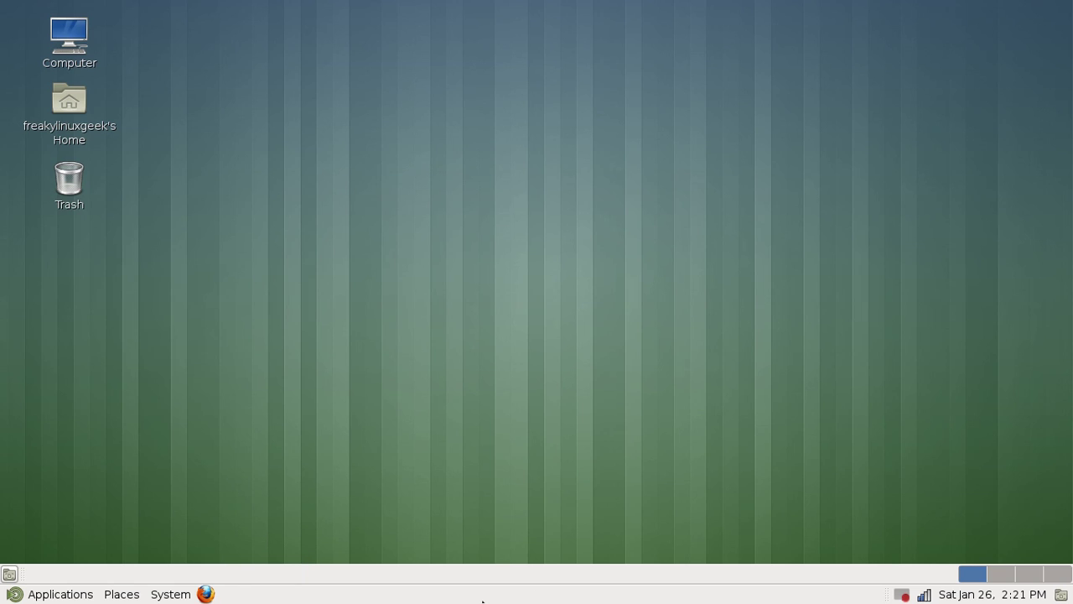
- Check for software updates in Update Manager and close it
left_click(168, 597)
mouse_move(261, 444)
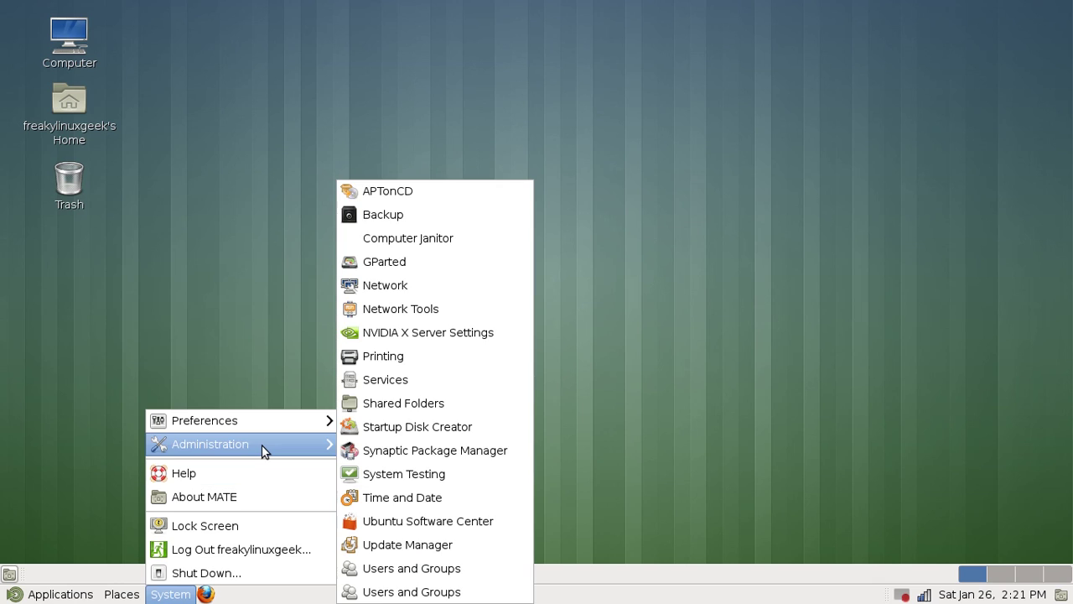
left_click(396, 544)
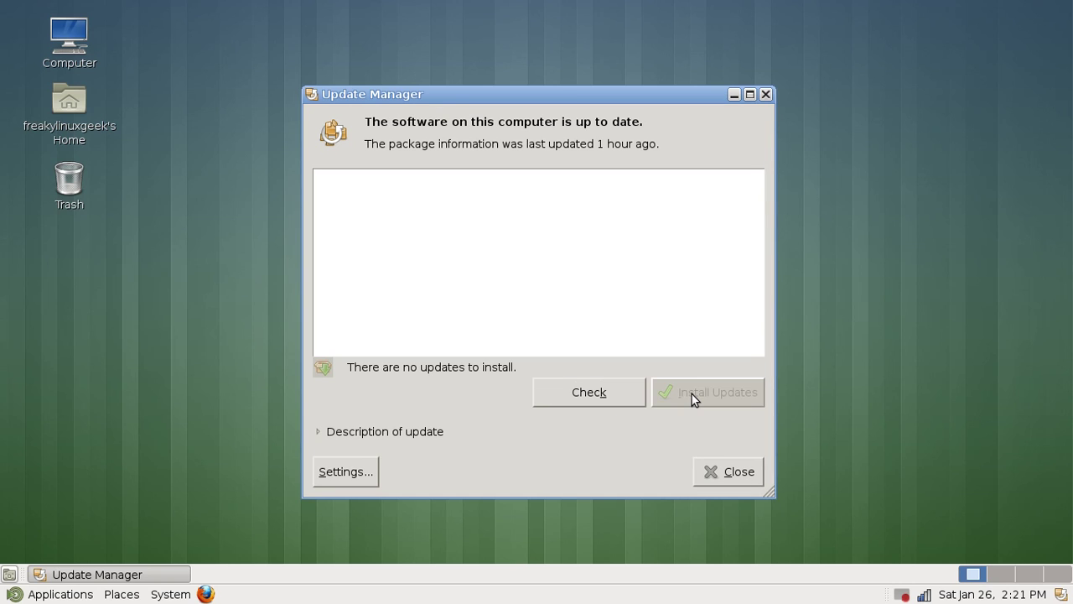
left_click(594, 397)
key("alt+F4")
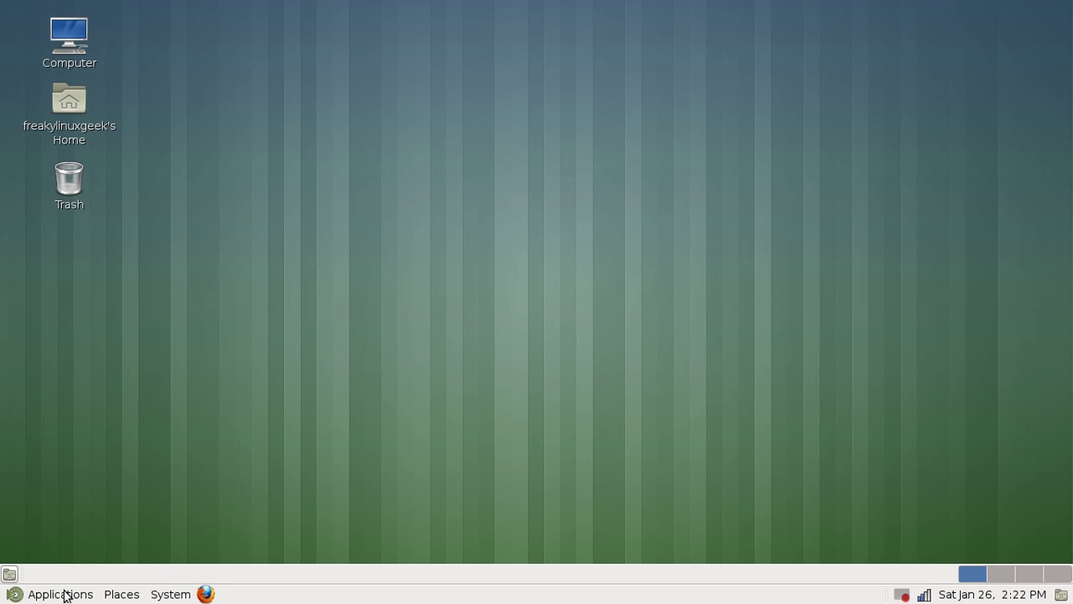
- Examine the installed applications by category and the system administration and preference tools, and close the System Monitor
left_click(66, 595)
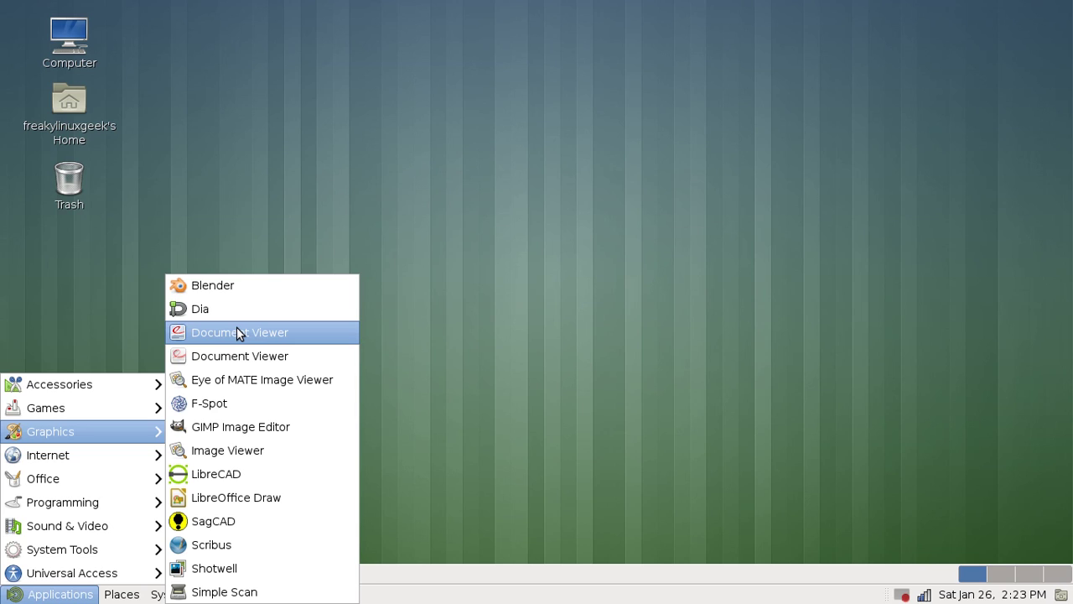
mouse_move(103, 510)
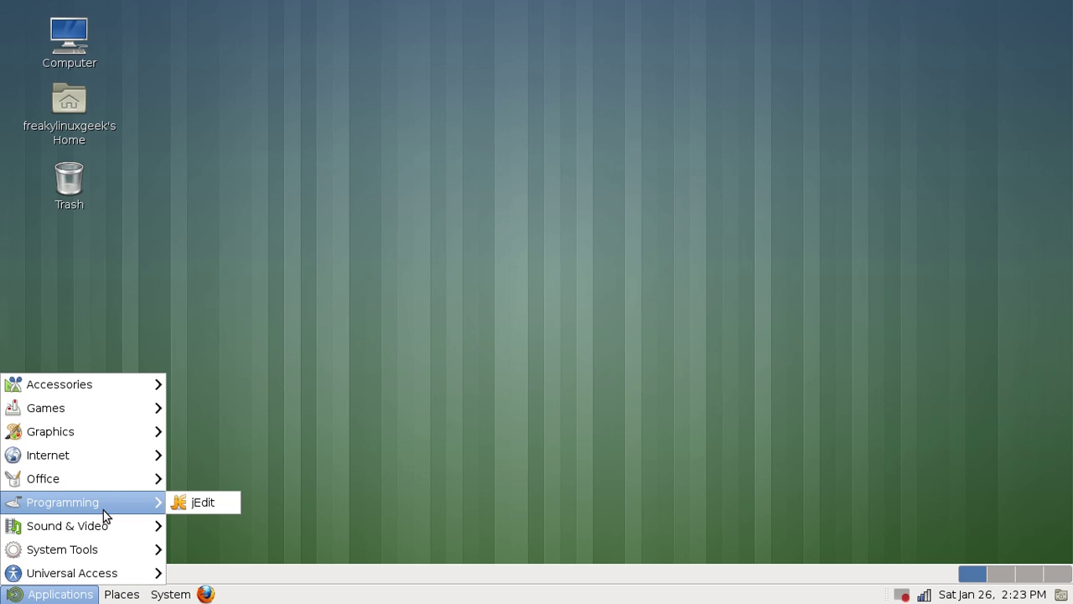
mouse_move(124, 478)
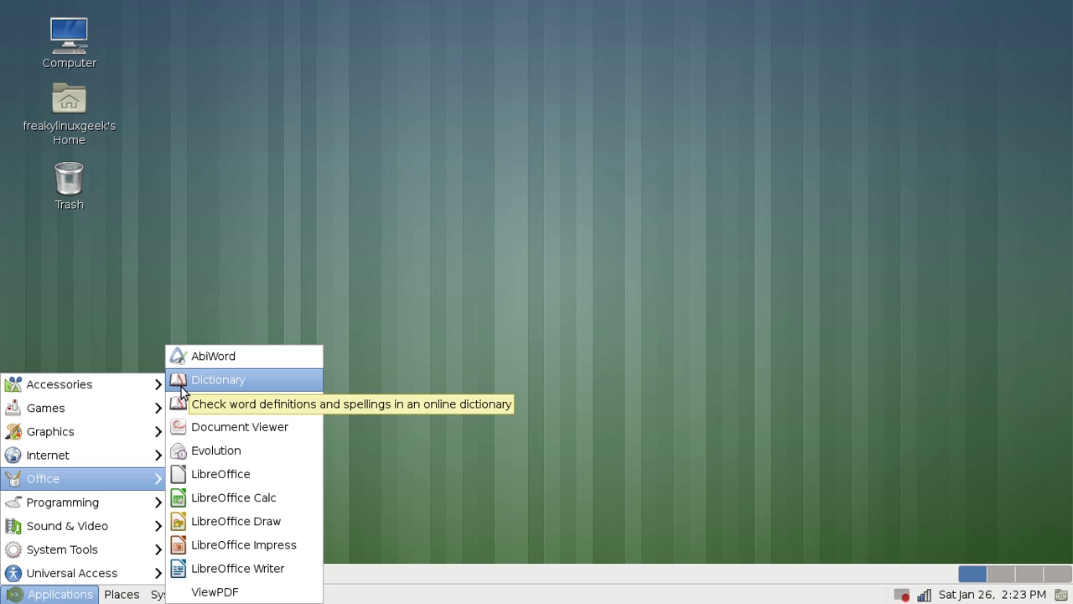
mouse_move(85, 526)
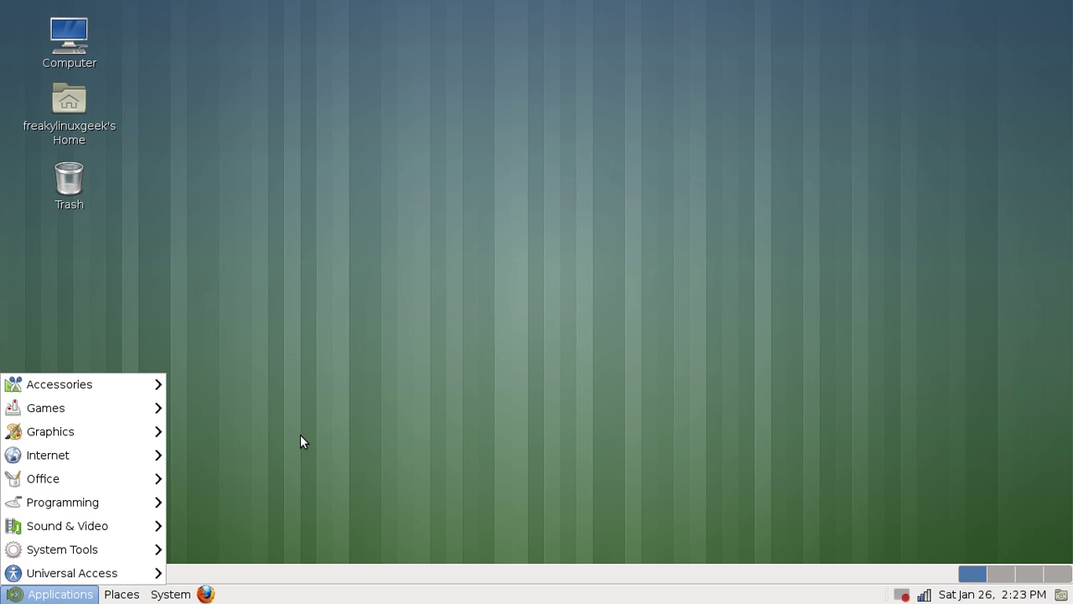
mouse_move(171, 593)
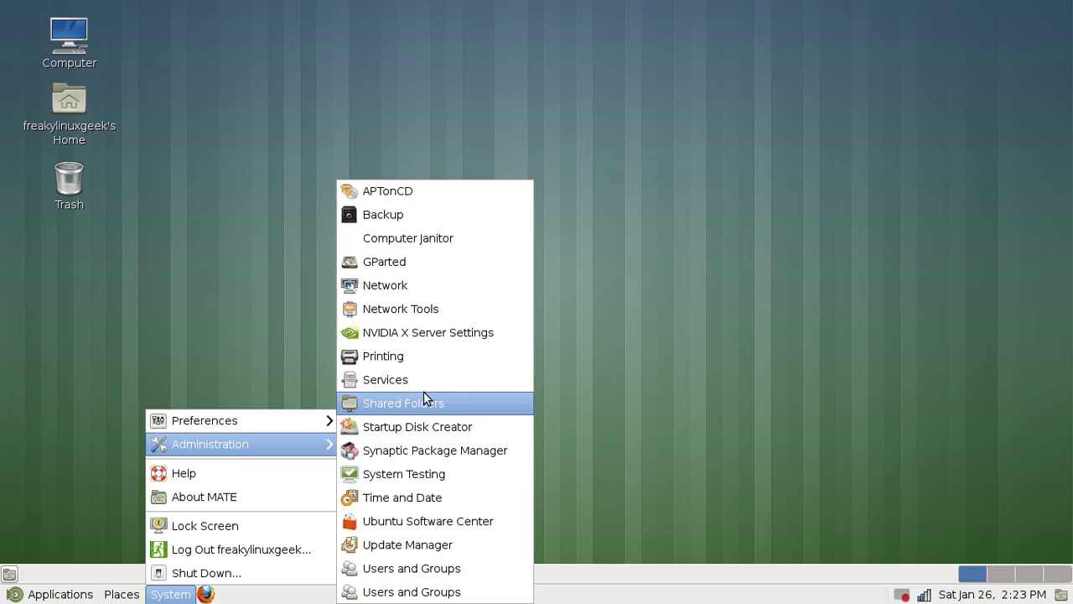
mouse_move(204, 420)
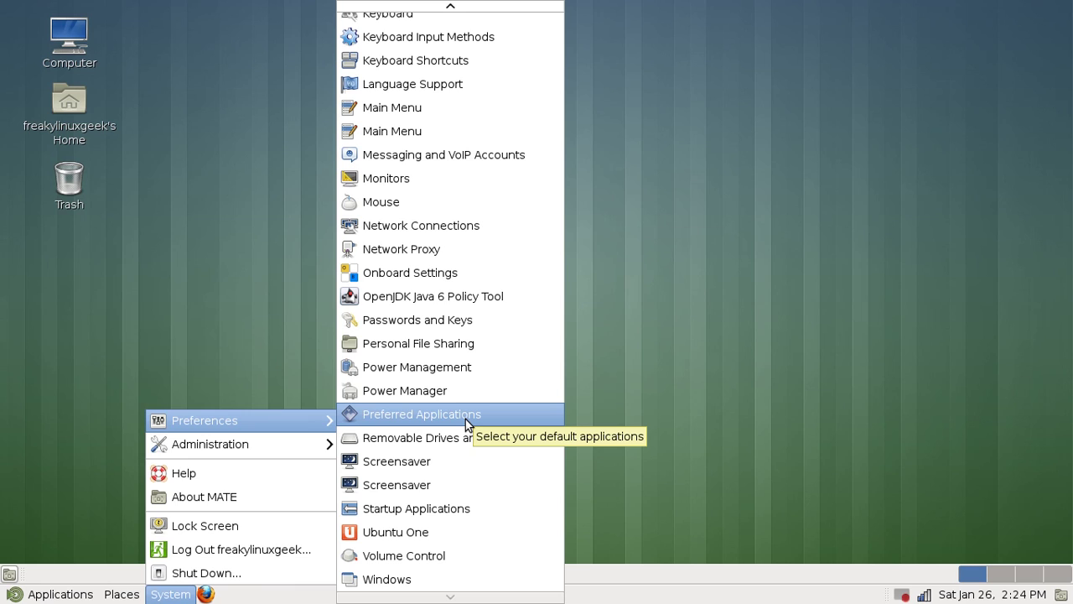
mouse_move(60, 594)
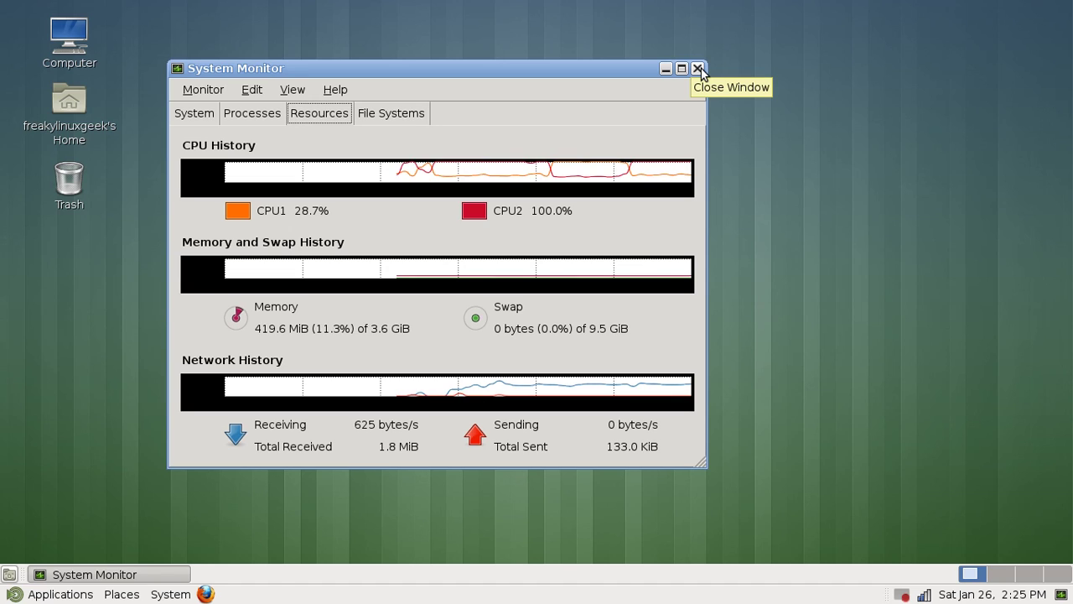
left_click(698, 67)
- Open the Videos folder in the file manager and view the contents of the Documents and Pictures folders
left_click(122, 594)
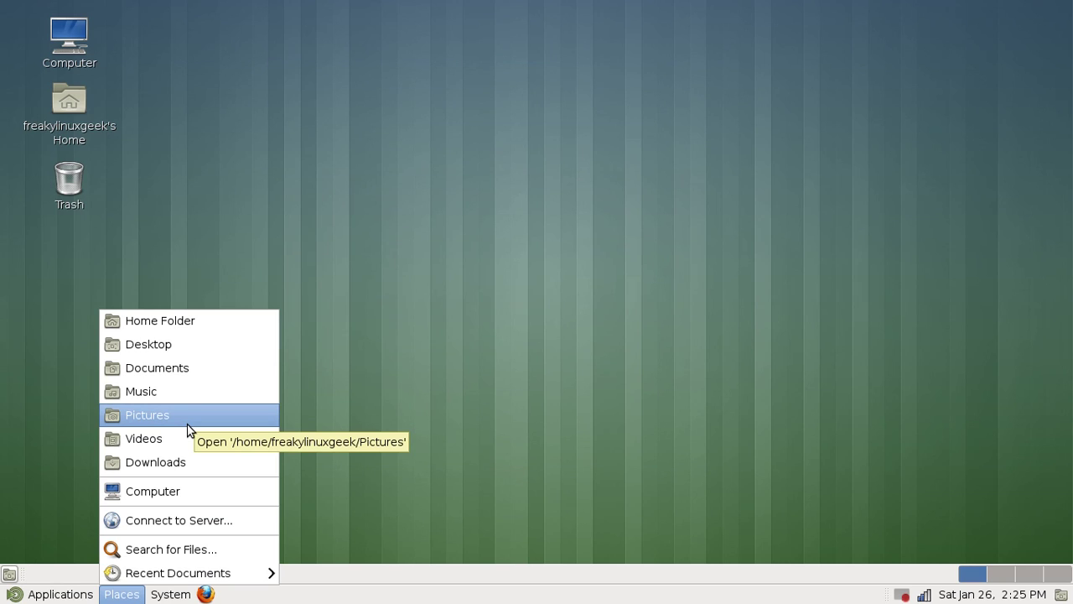
left_click(144, 438)
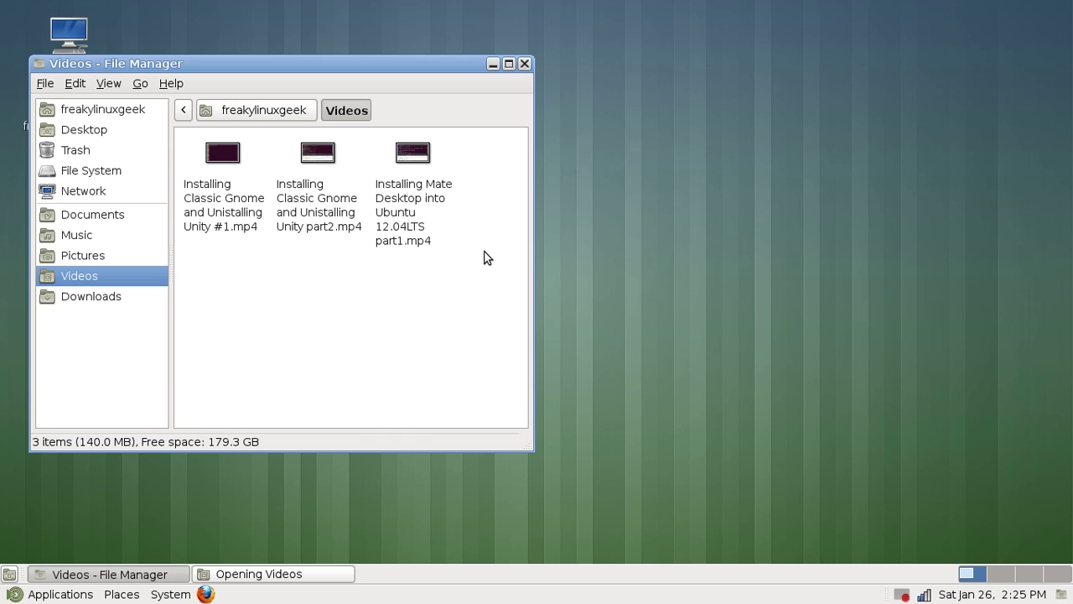
left_click(108, 217)
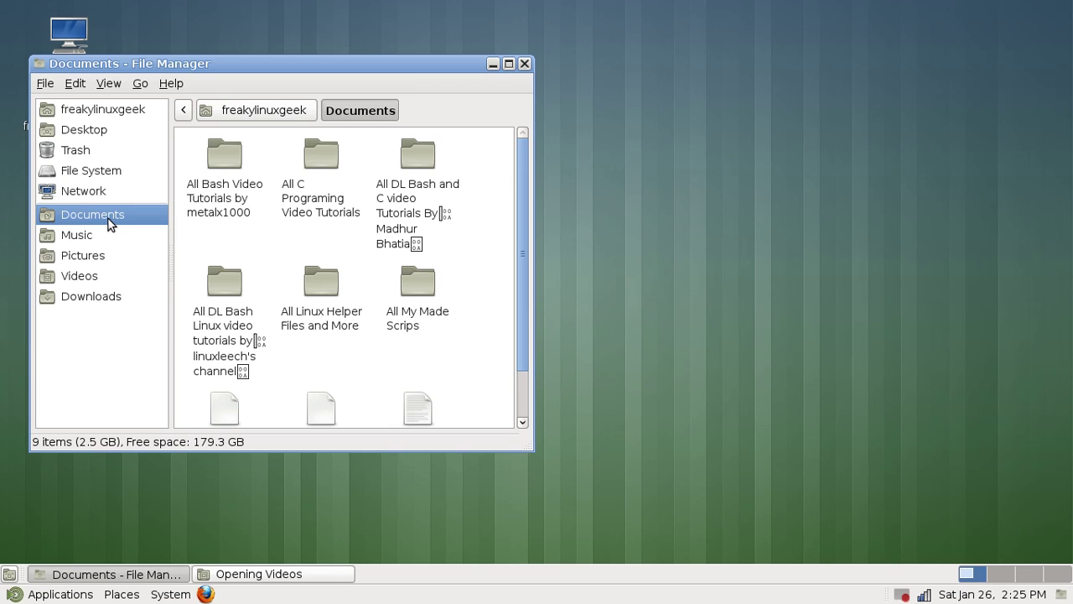
left_click(84, 255)
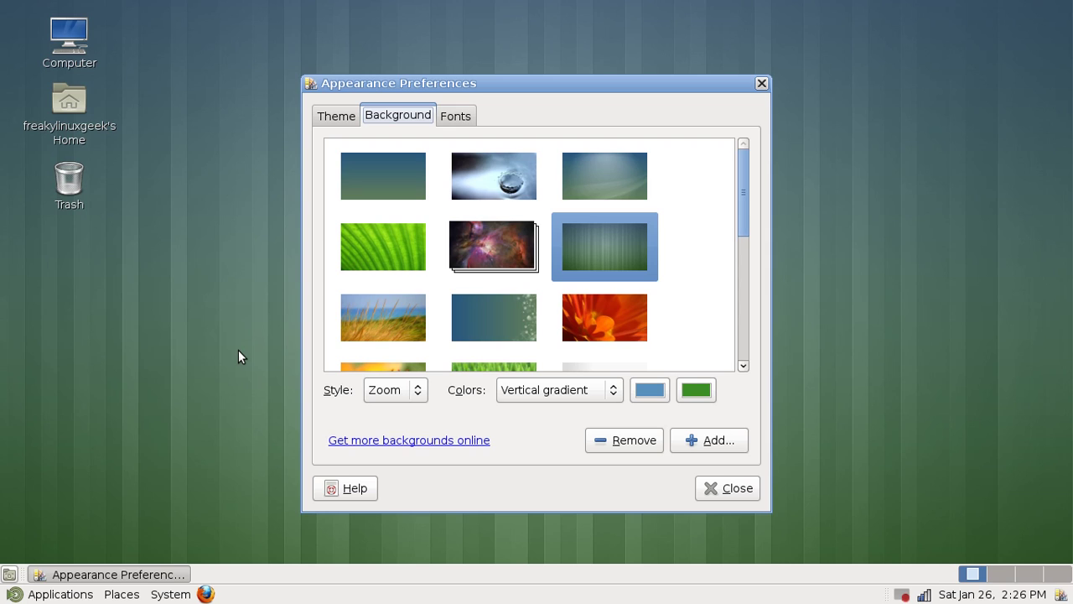
- Add fire-dragon-wallpapers_9139_1280x1024.jpg from the Pictures folder as the desktop background in Appearance Preferences
left_click_drag(743, 191, 742, 396)
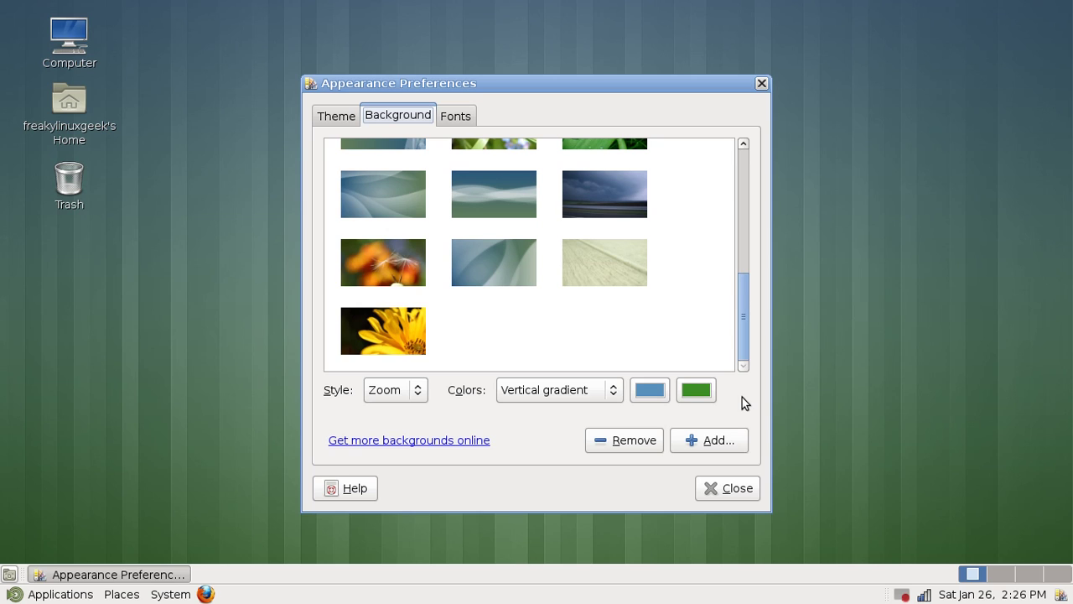
left_click(709, 439)
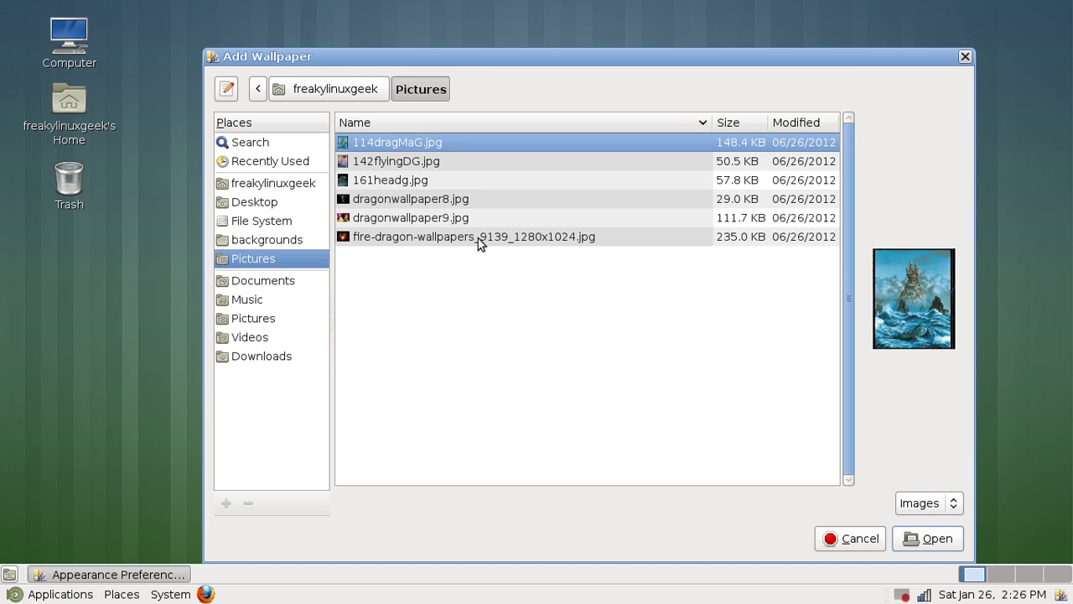
double_click(478, 238)
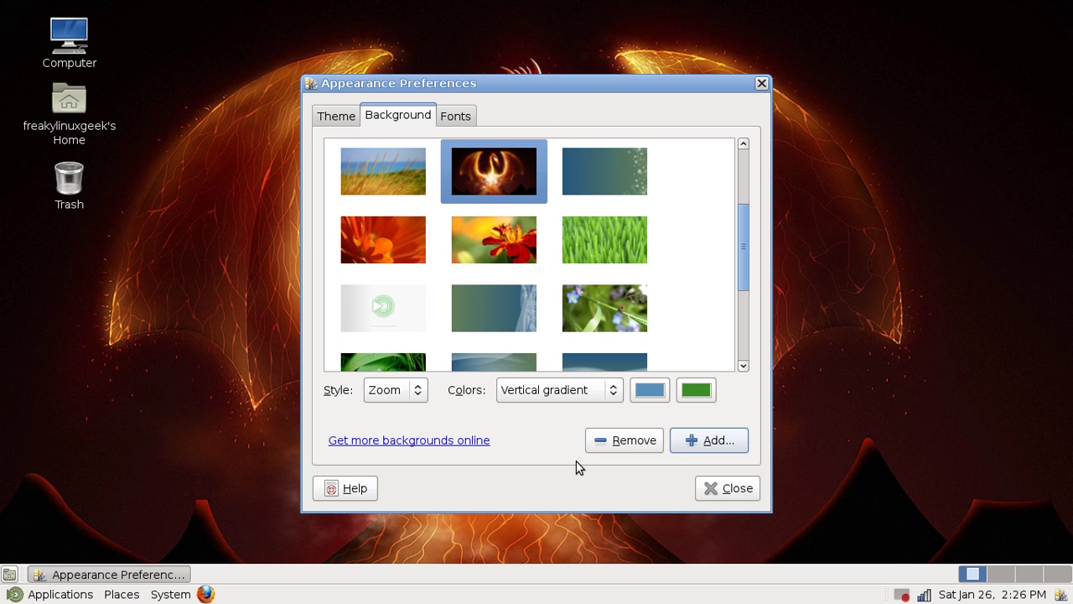